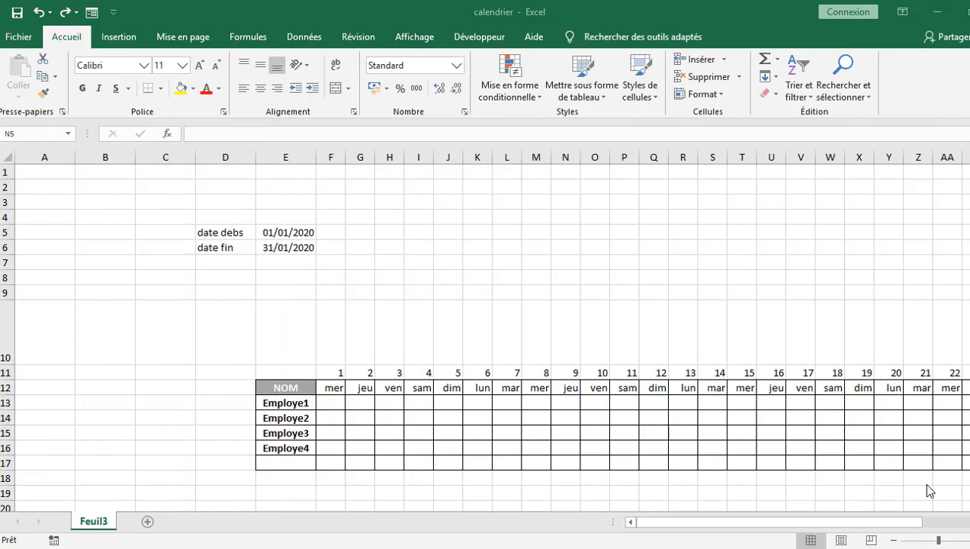
left_click(488, 248)
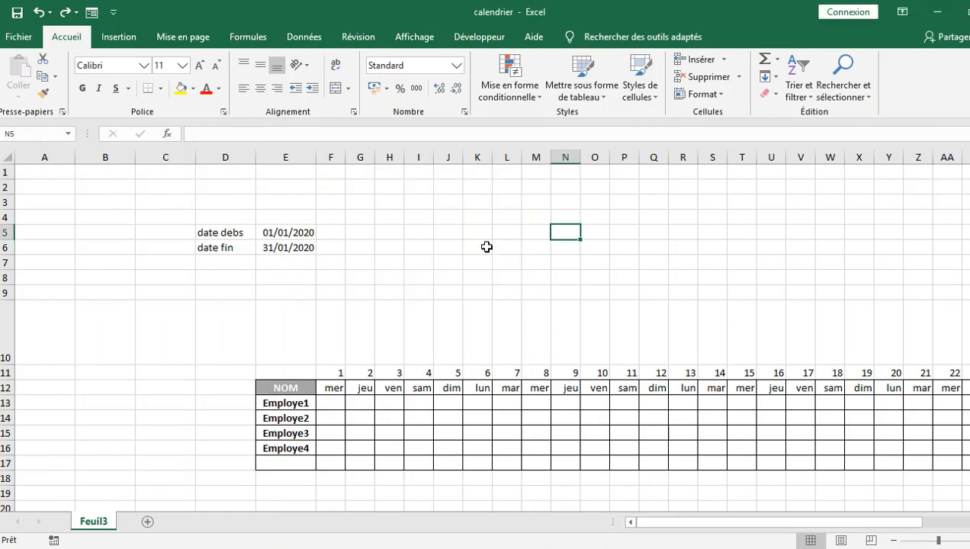
left_click(523, 108)
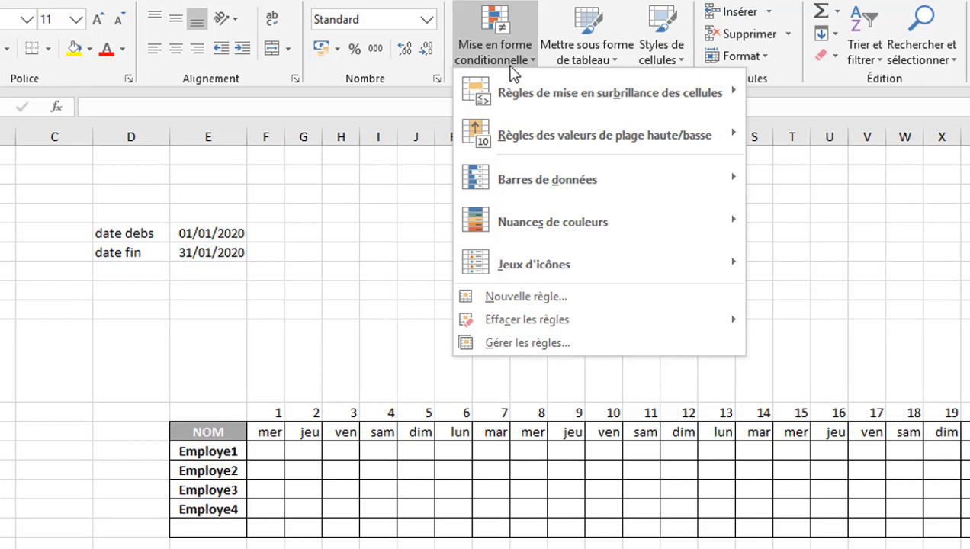
mouse_move(488, 135)
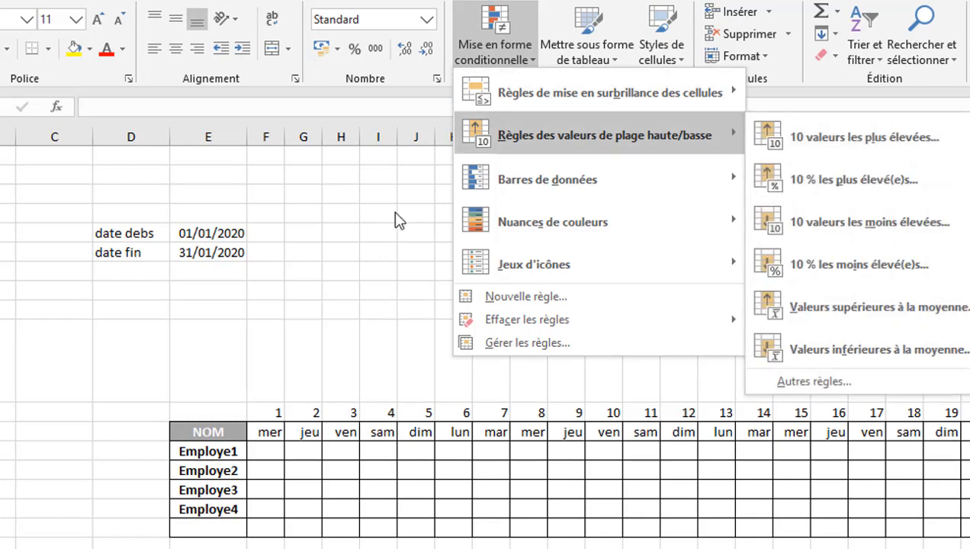
left_click(427, 251)
left_click(431, 288)
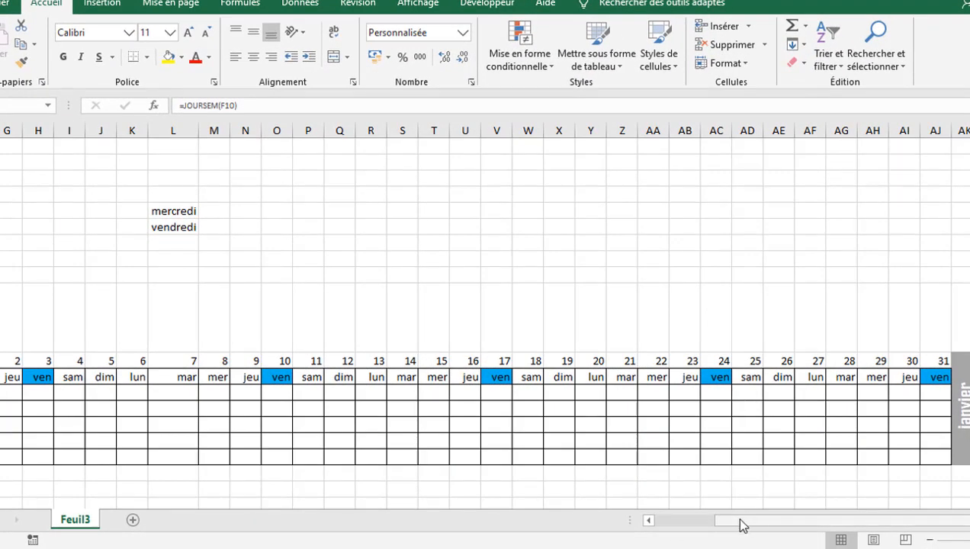
- Inspect the JOURSEM formula behind the weekday name under day 5 of the calendar
left_click_drag(742, 526, 681, 522)
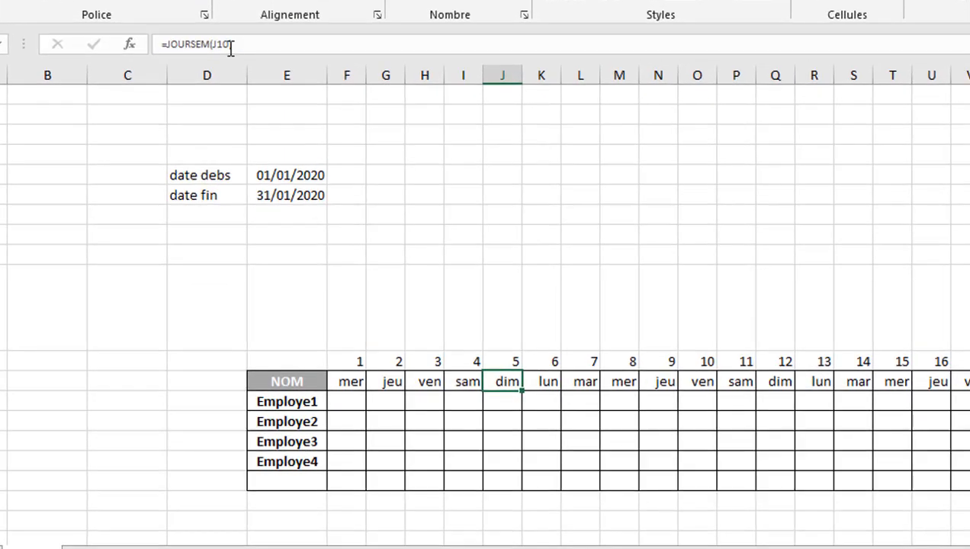
left_click(240, 47)
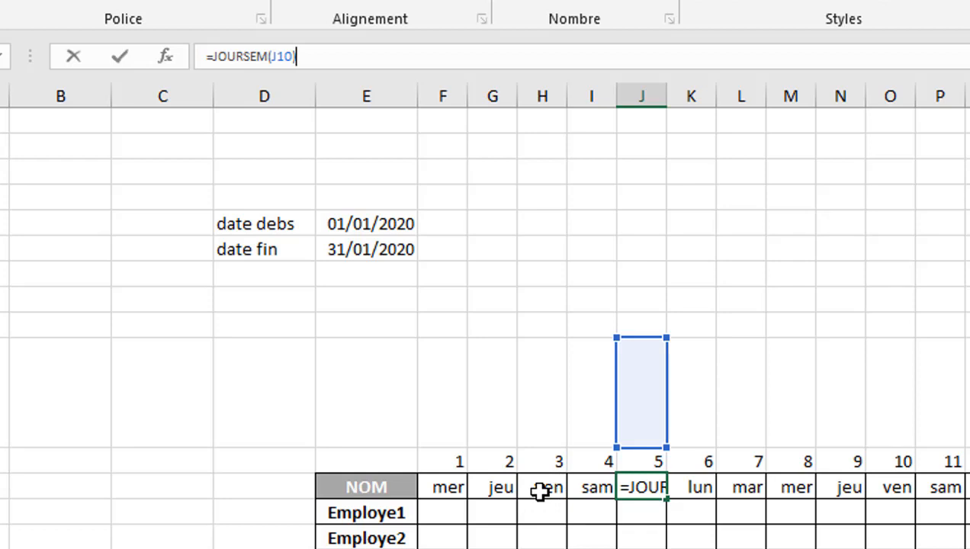
key("Return")
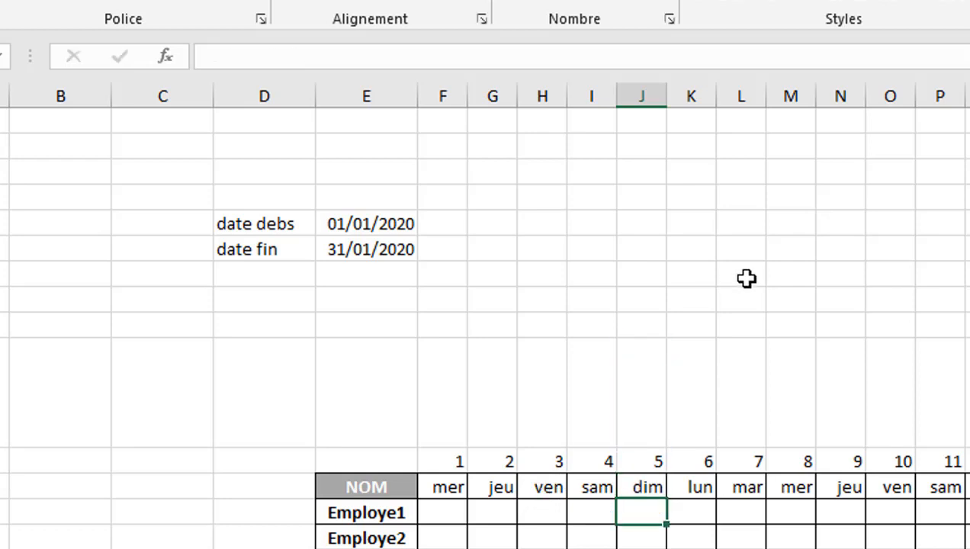
- Enter =JOURSEM(E5;2) in cell L5 to get the start date's weekday number, counting from Monday
left_click(744, 225)
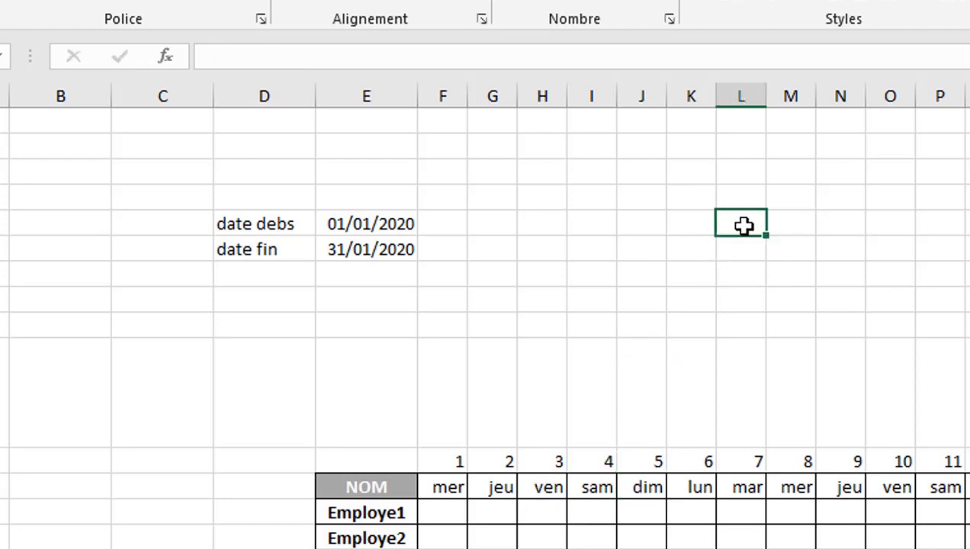
type("=jo")
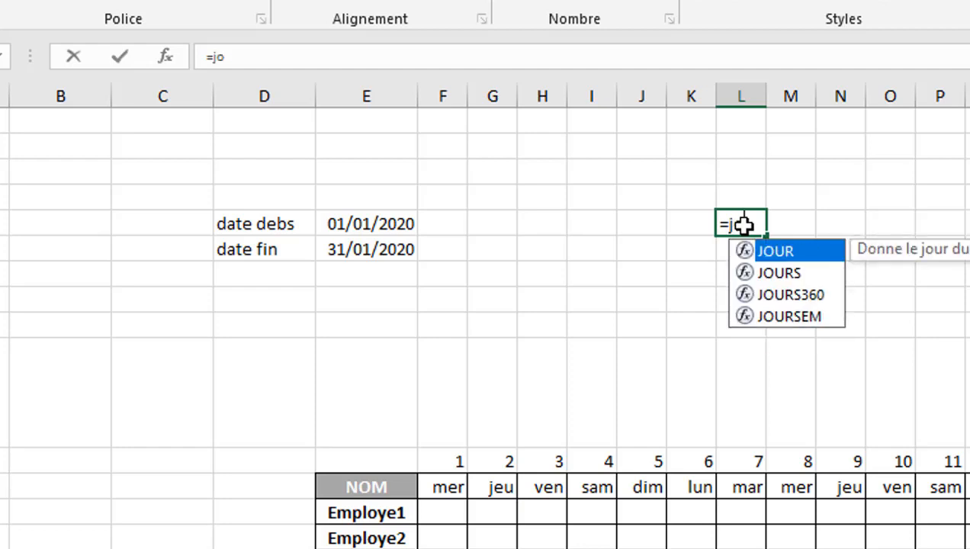
type("u")
left_click(803, 321)
double_click(802, 322)
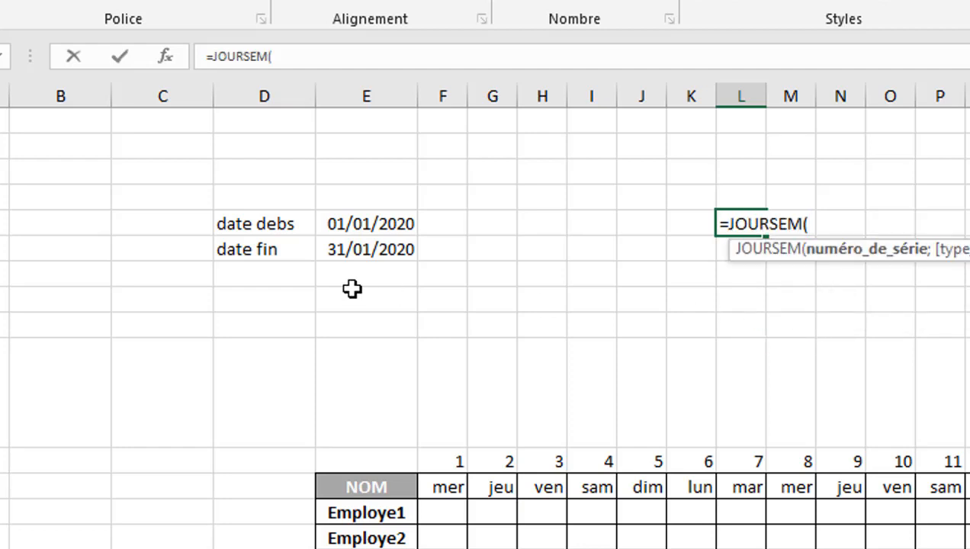
left_click(340, 223)
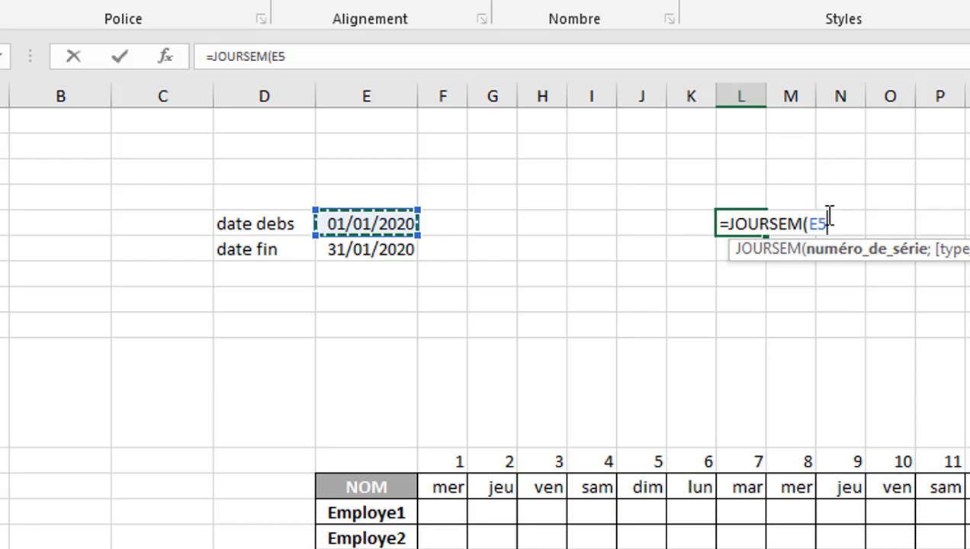
type(";")
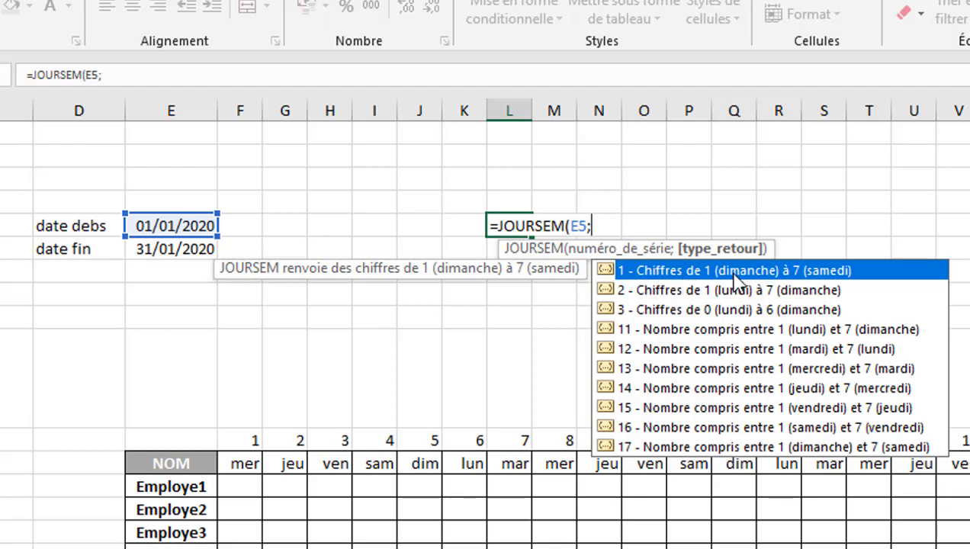
left_click(721, 291)
double_click(721, 298)
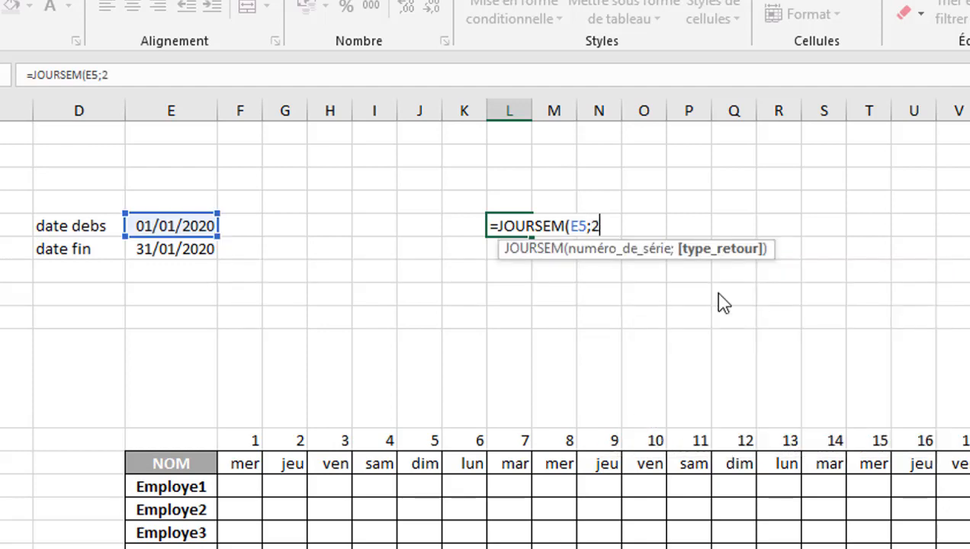
key("Return")
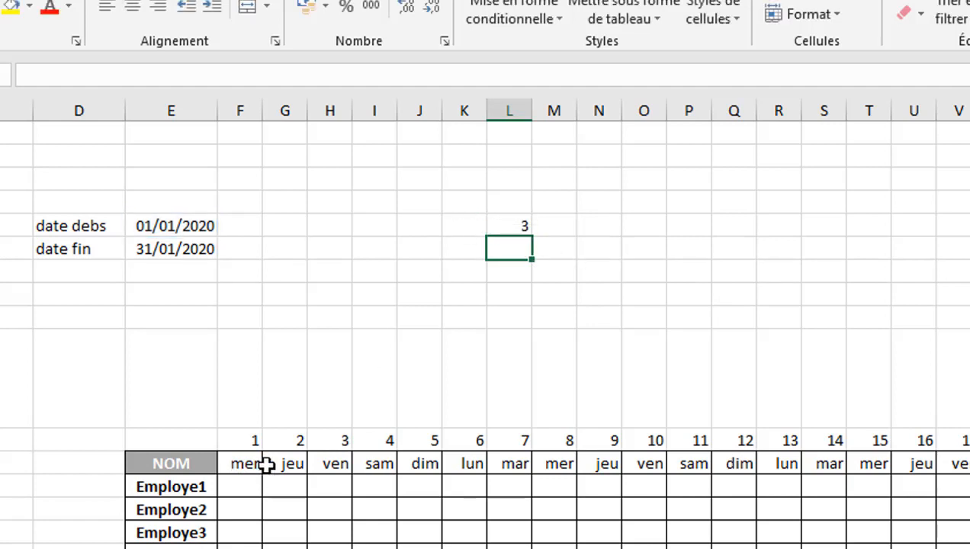
- Apply the custom number format jjj to cell L5
left_click(504, 229)
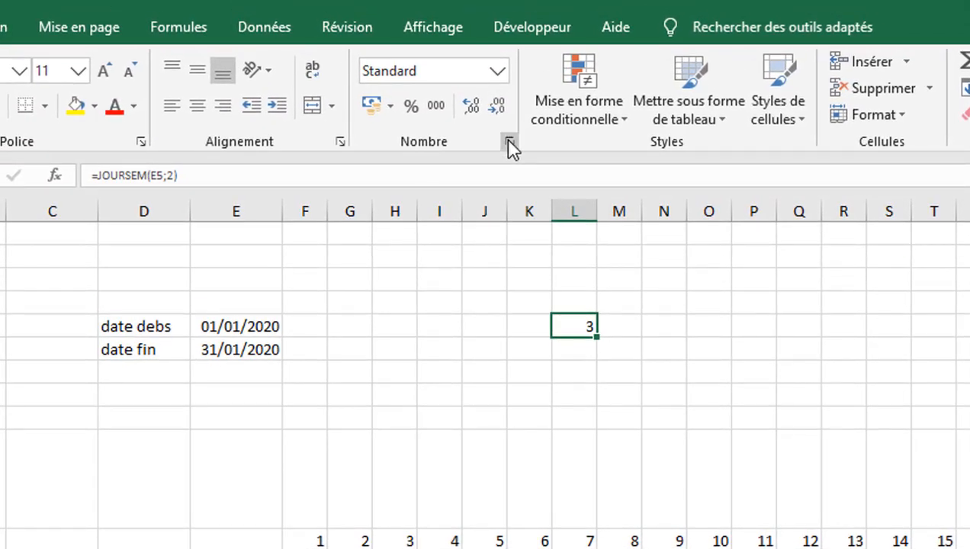
left_click(508, 143)
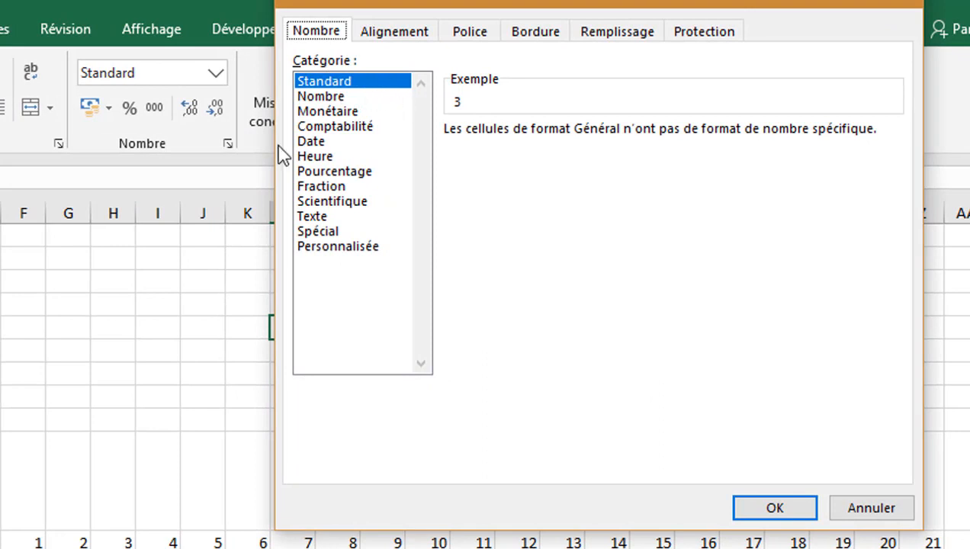
left_click(319, 248)
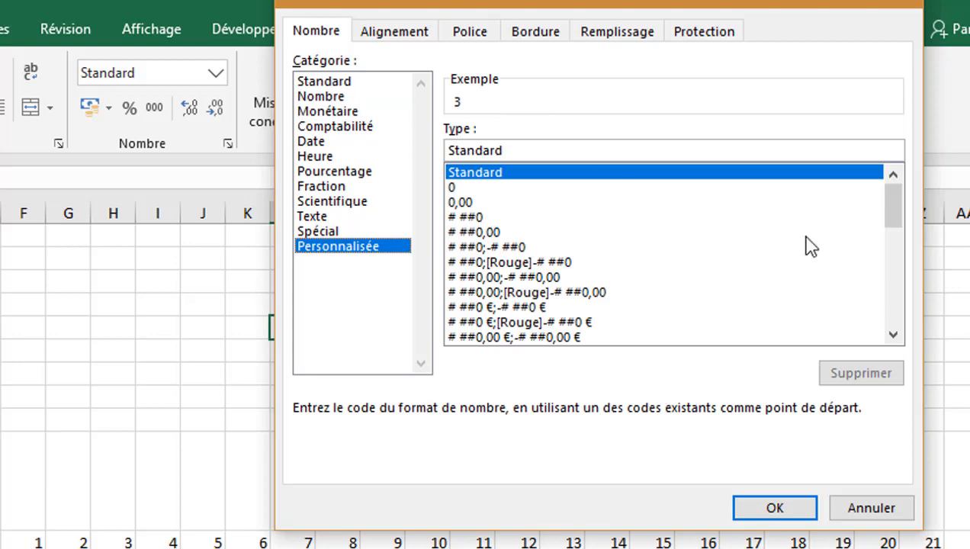
left_click_drag(894, 206, 894, 335)
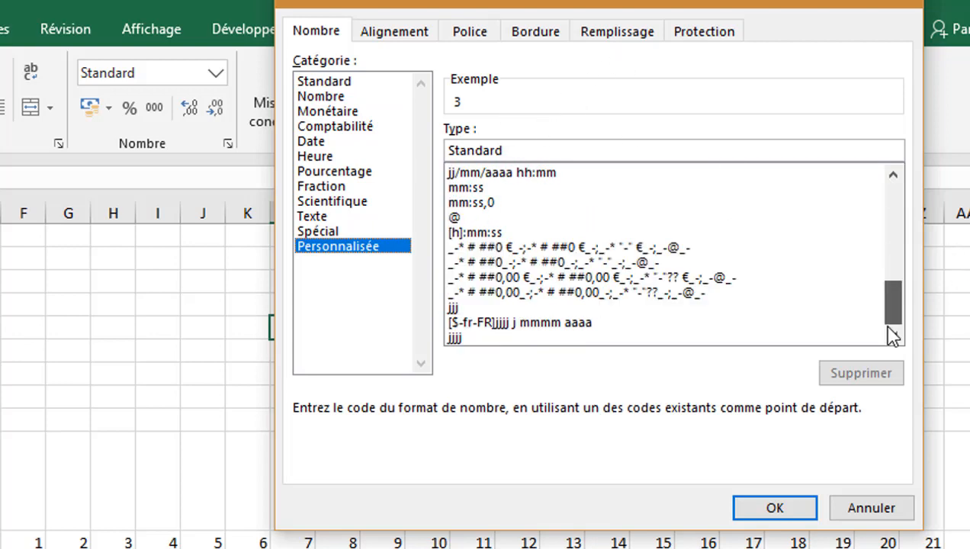
left_click(465, 307)
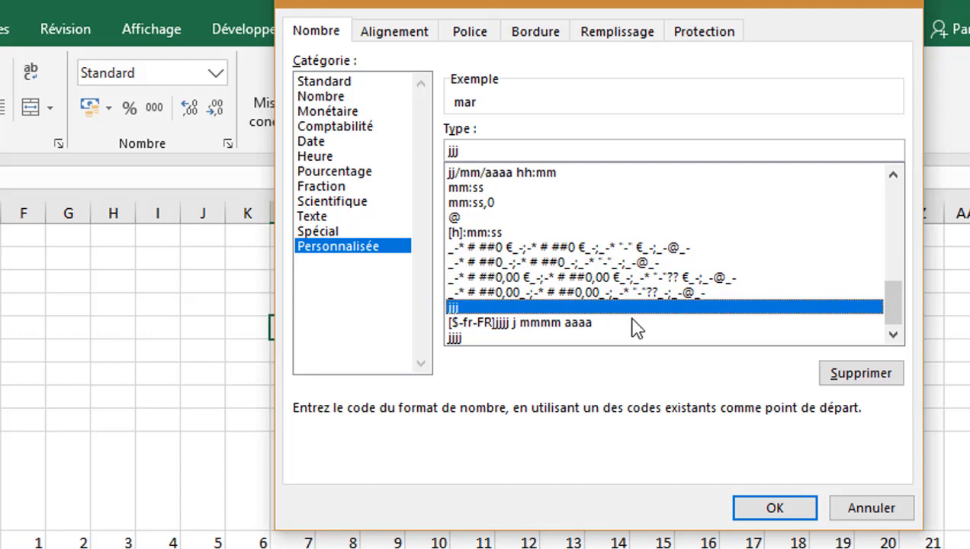
left_click(773, 507)
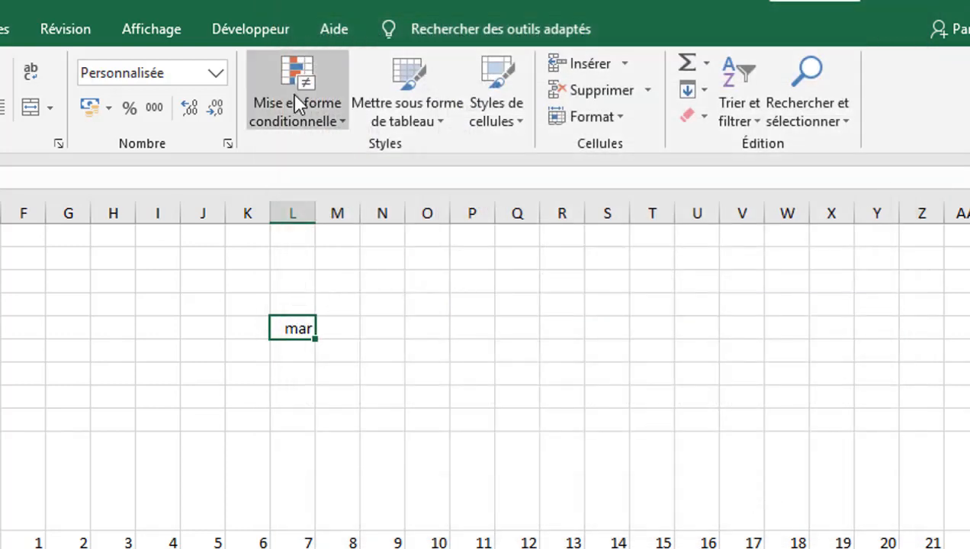
- Set the custom number format of L5 to jjjj and autofit the width of column L
left_click(228, 144)
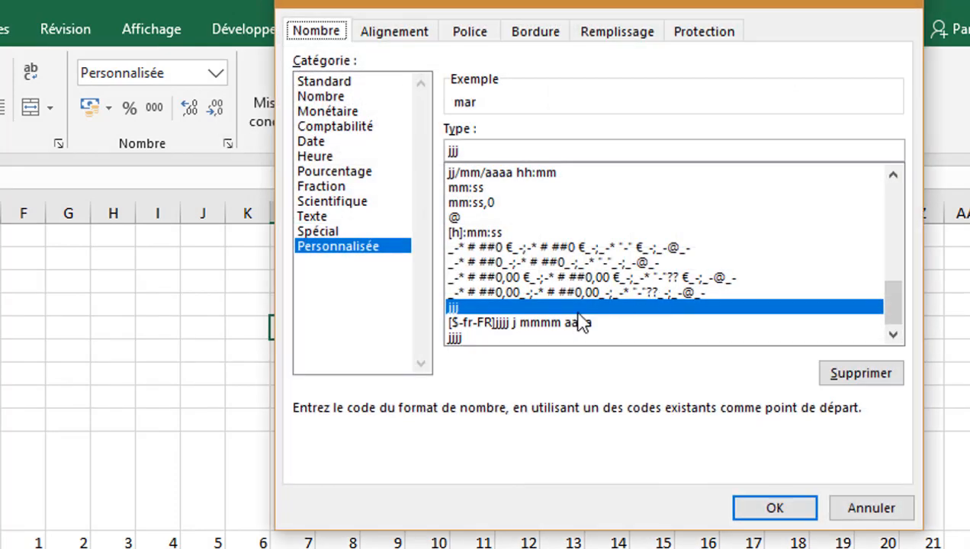
left_click(478, 152)
type("j")
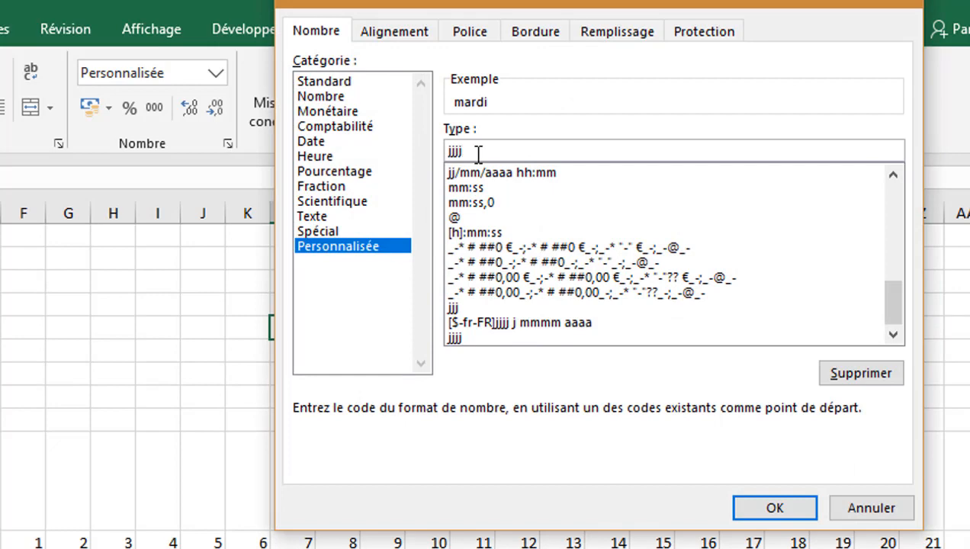
key("Return")
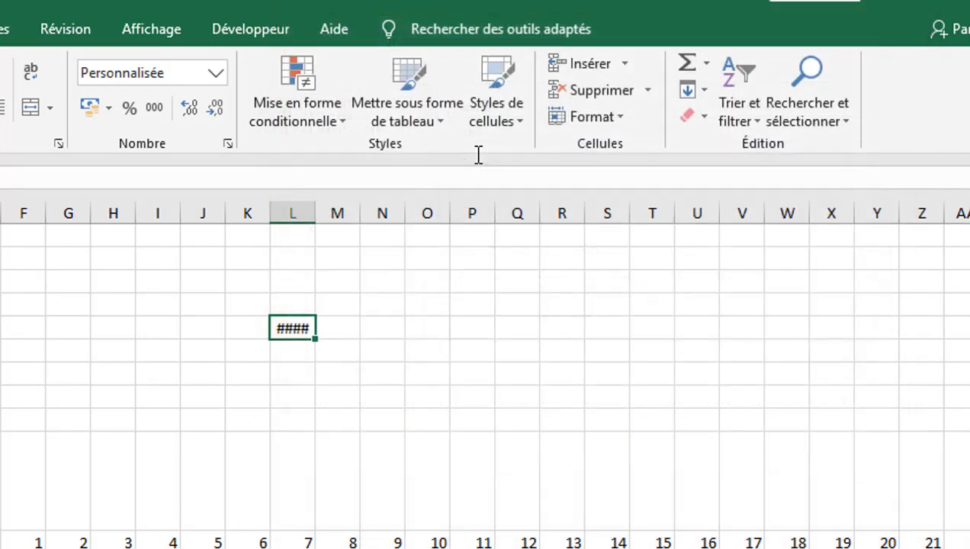
double_click(314, 209)
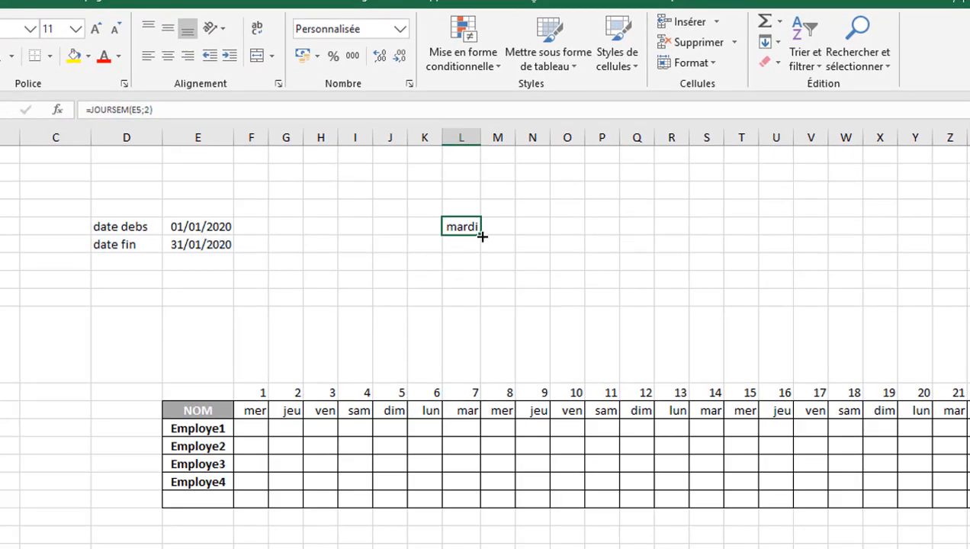
- Fill the weekday formula from L5 down to L6 and compare both cells with the start and end dates
left_click_drag(481, 241, 478, 248)
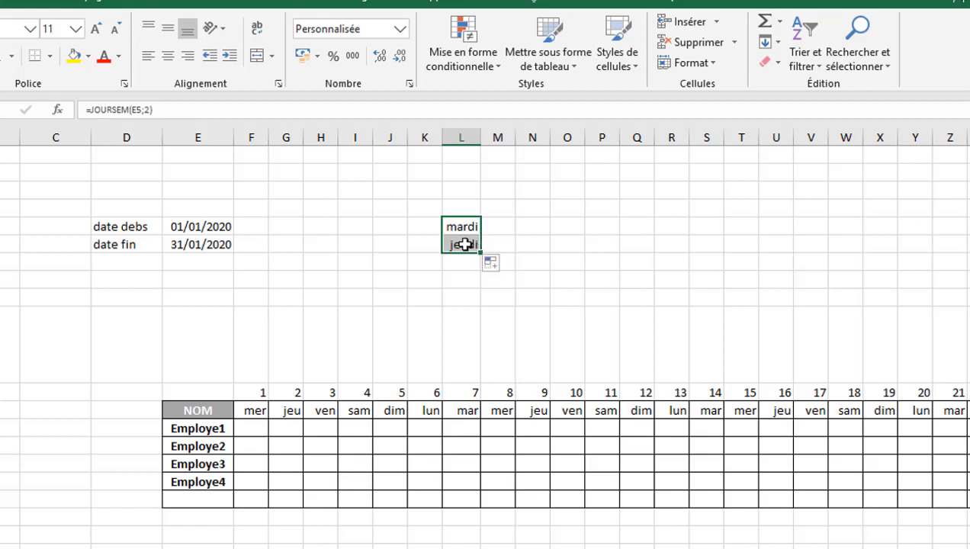
left_click(226, 243)
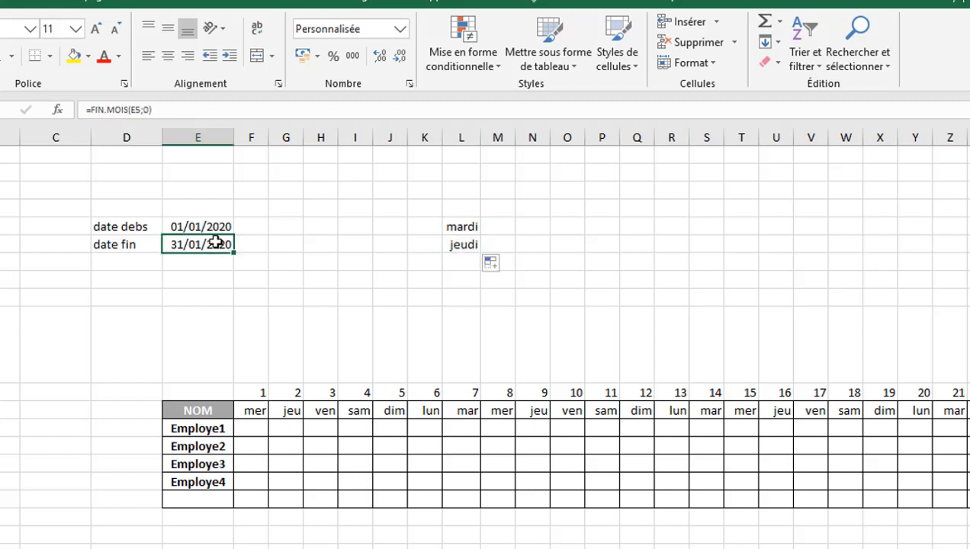
left_click(462, 245)
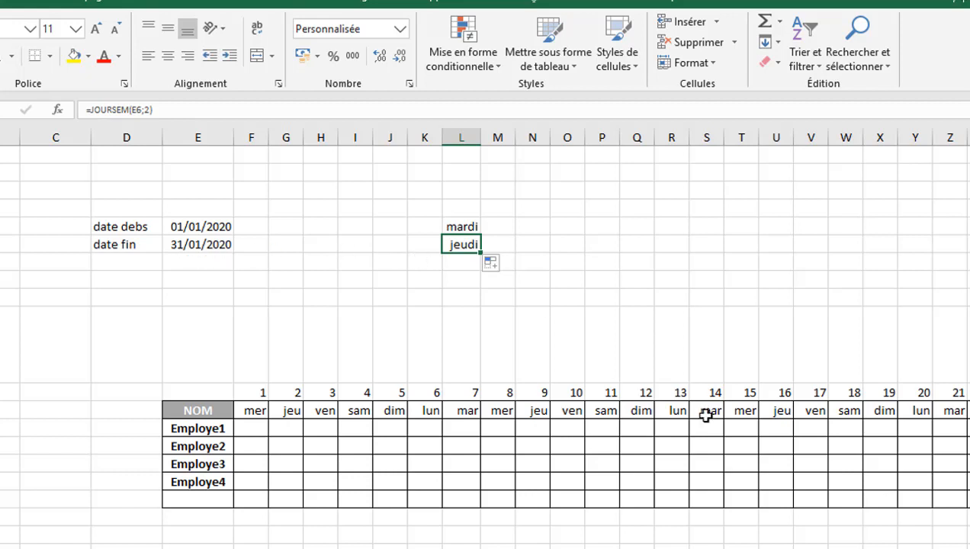
key("Up")
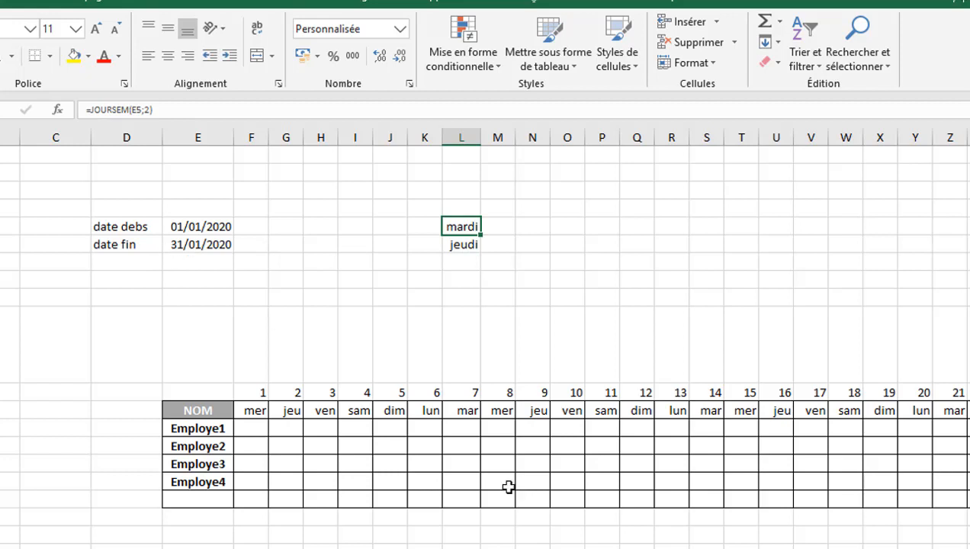
mouse_move(820, 548)
left_mouse_down()
mouse_move(901, 547)
mouse_move(812, 547)
left_mouse_up()
- Change the return type in L5's JOURSEM formula to 1 (Sunday to Saturday) and fill it down to L6
double_click(460, 226)
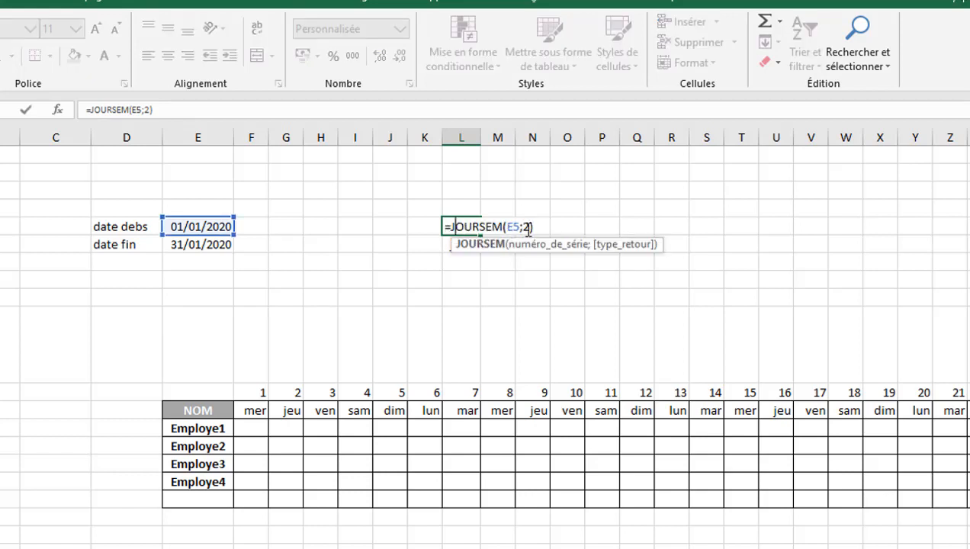
left_click(528, 227)
key("BackSpace")
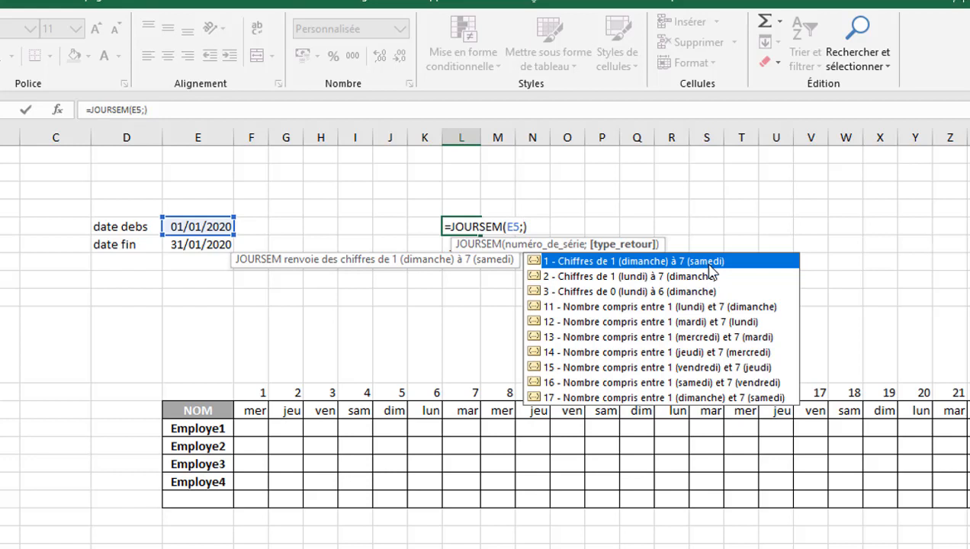
double_click(666, 261)
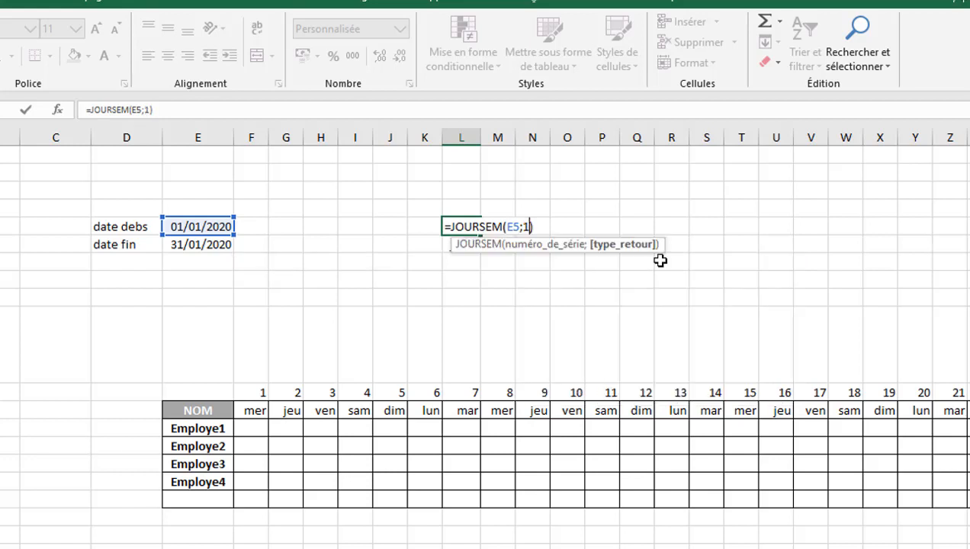
key("Return")
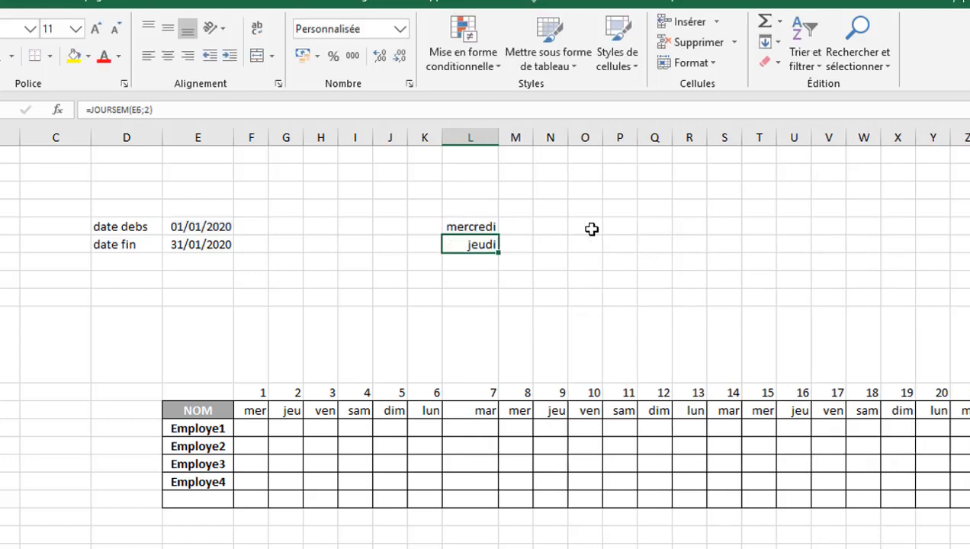
left_click(481, 226)
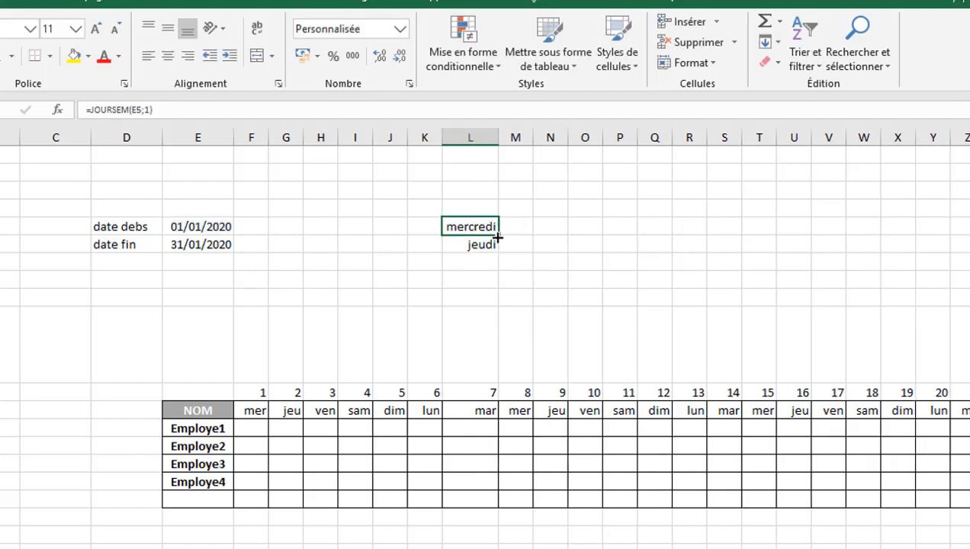
left_click_drag(498, 234, 494, 250)
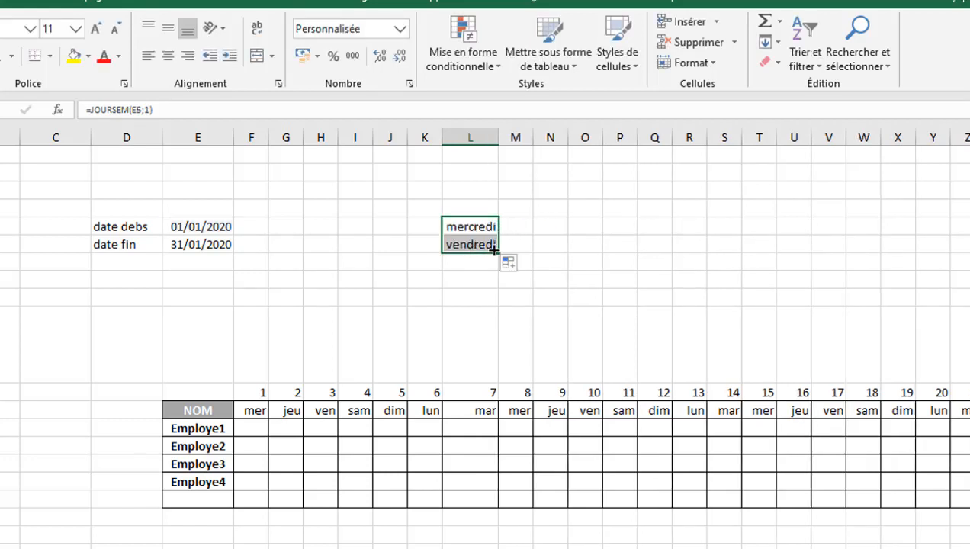
- Check the custom number format applied to the weekday cells L5:L6
left_click(408, 84)
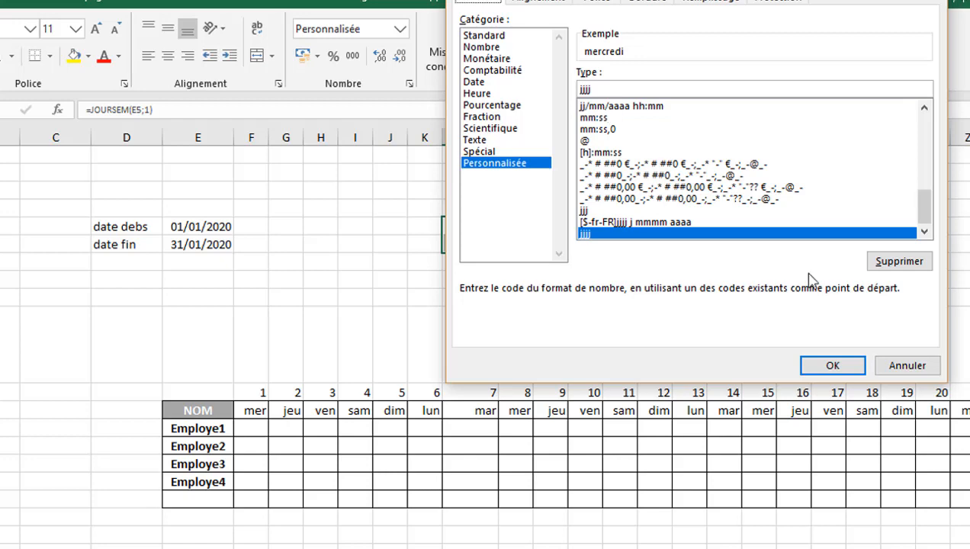
left_click(831, 366)
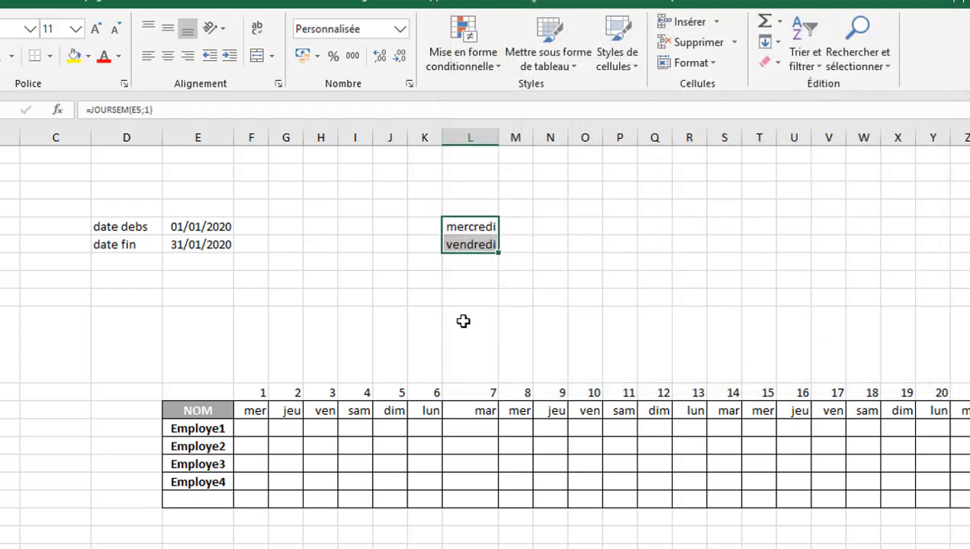
left_click(463, 321)
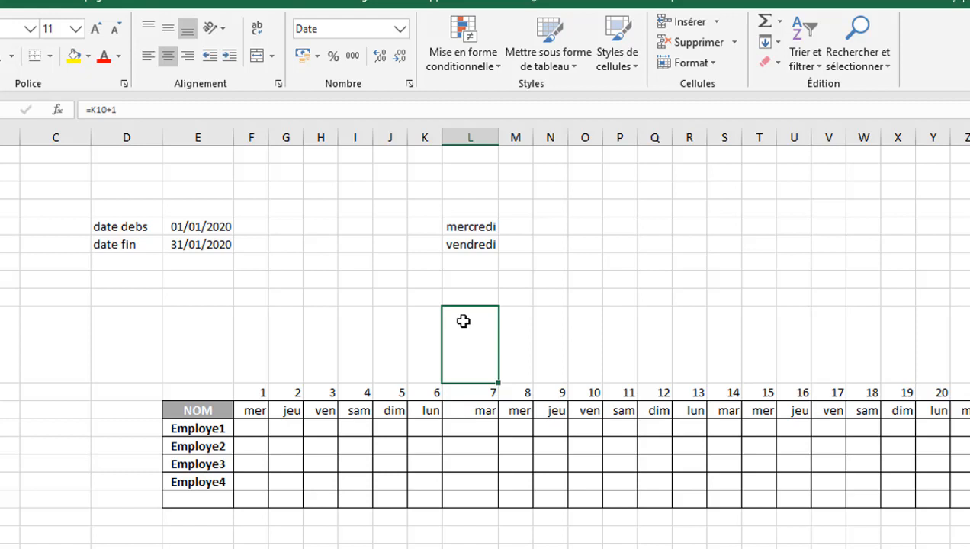
- Examine the JOURSEM formulas behind several weekday headers in row 12 of the calendar
left_click(306, 412)
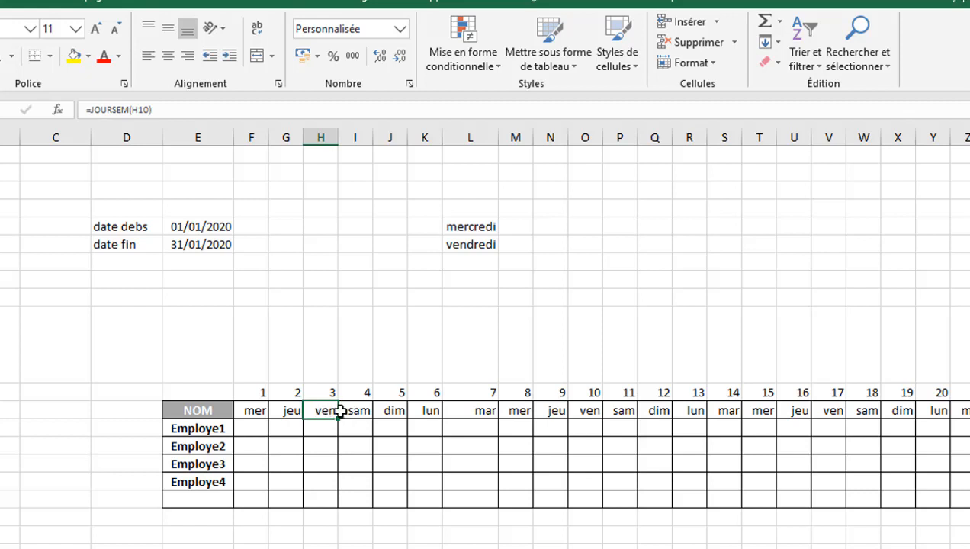
left_click(587, 411)
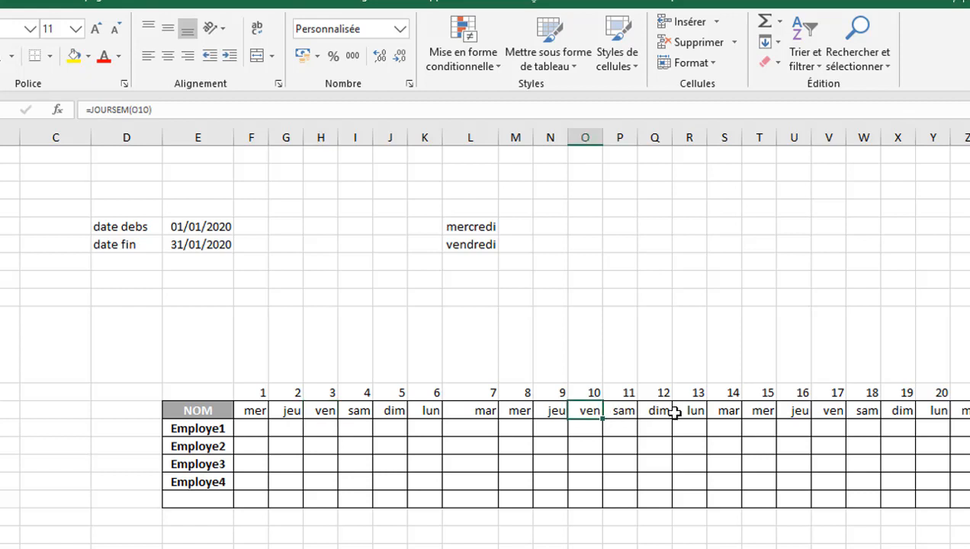
left_click(764, 412)
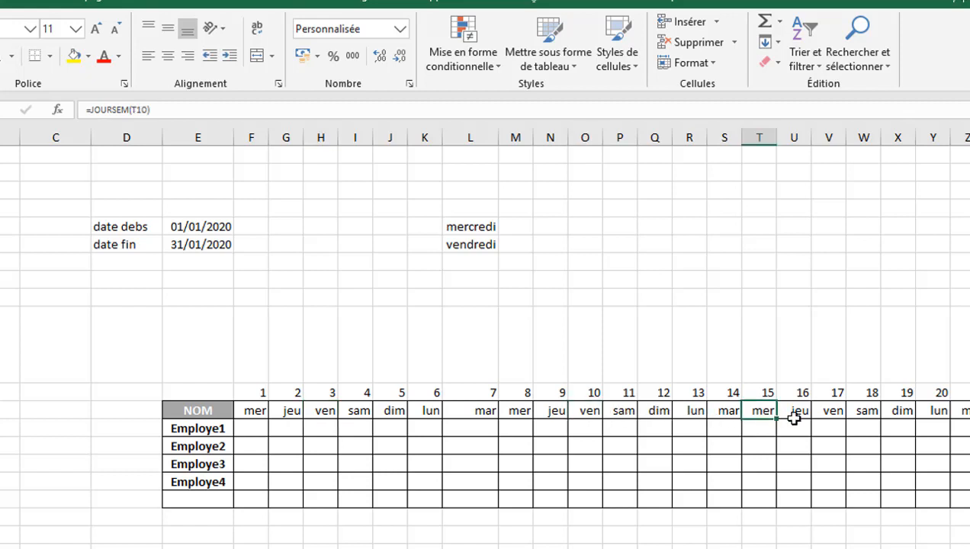
left_click(837, 413)
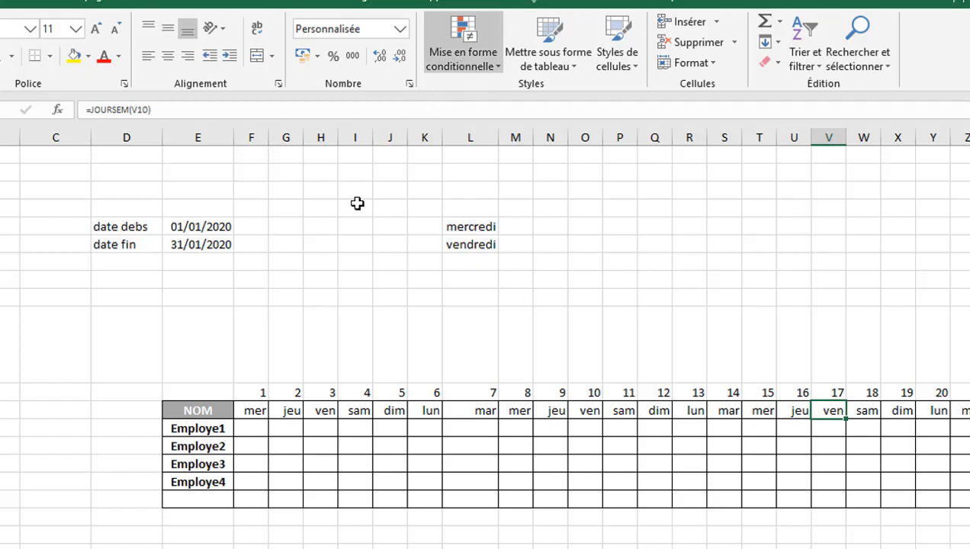
left_click(259, 413)
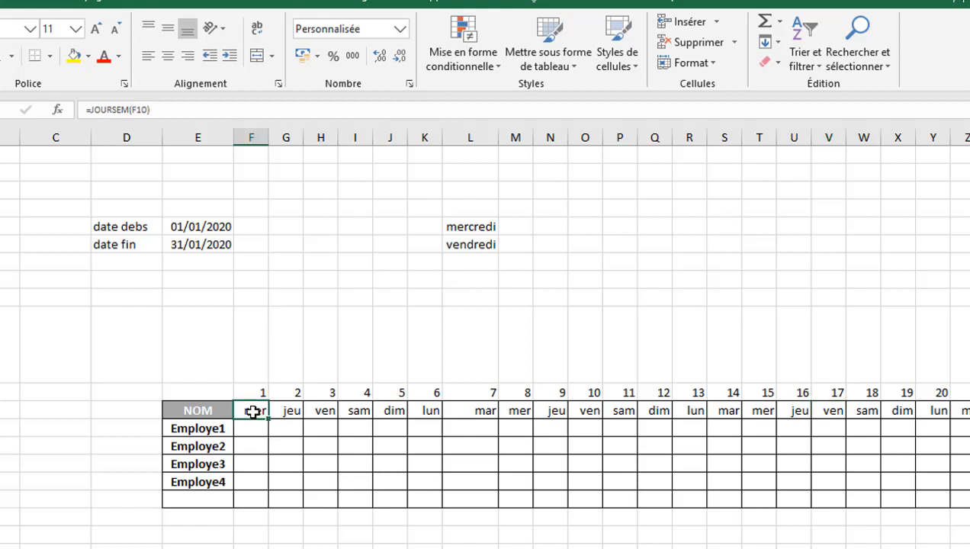
left_click(320, 412)
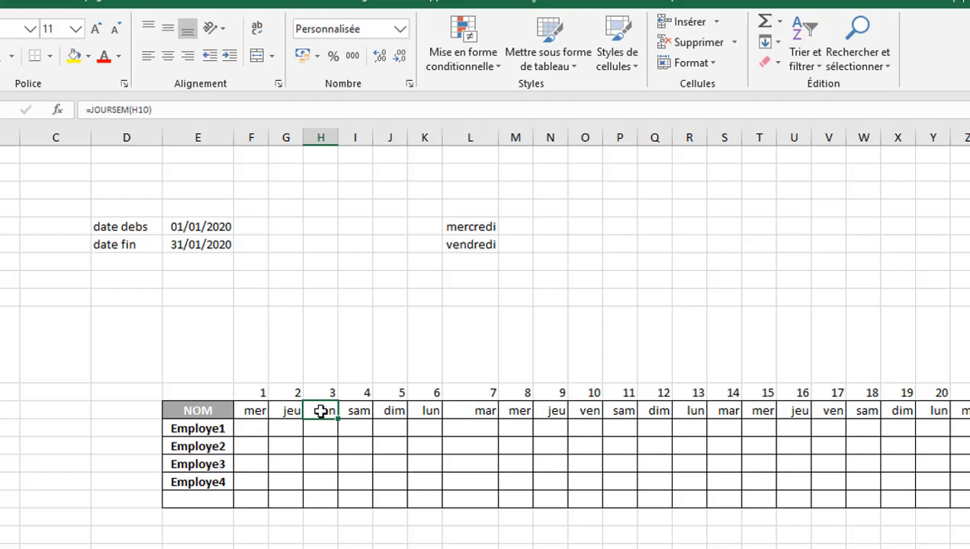
left_click(454, 70)
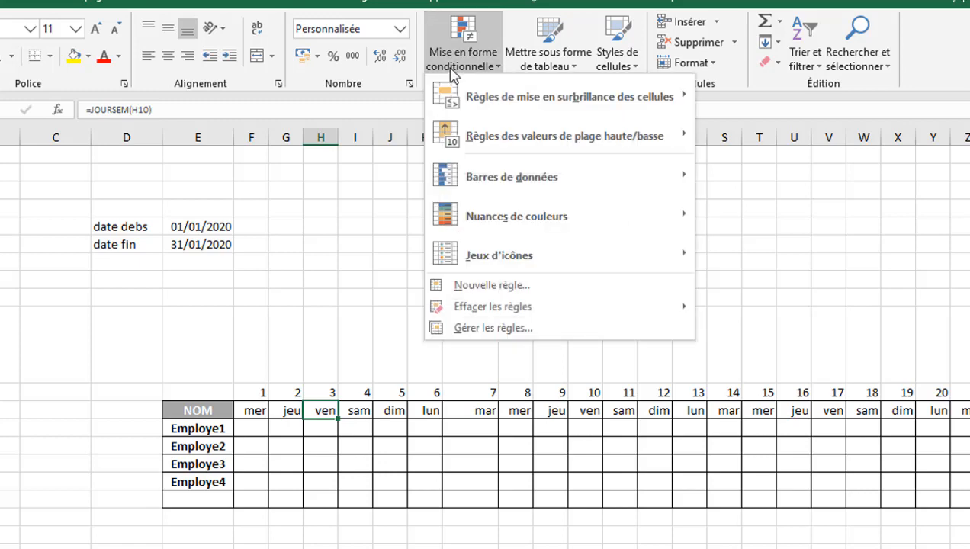
left_click(505, 284)
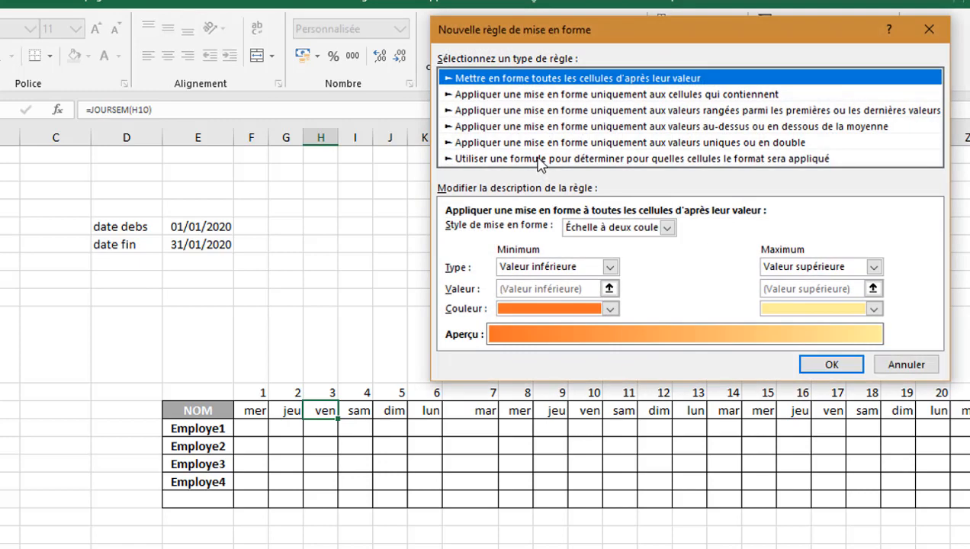
left_click(538, 158)
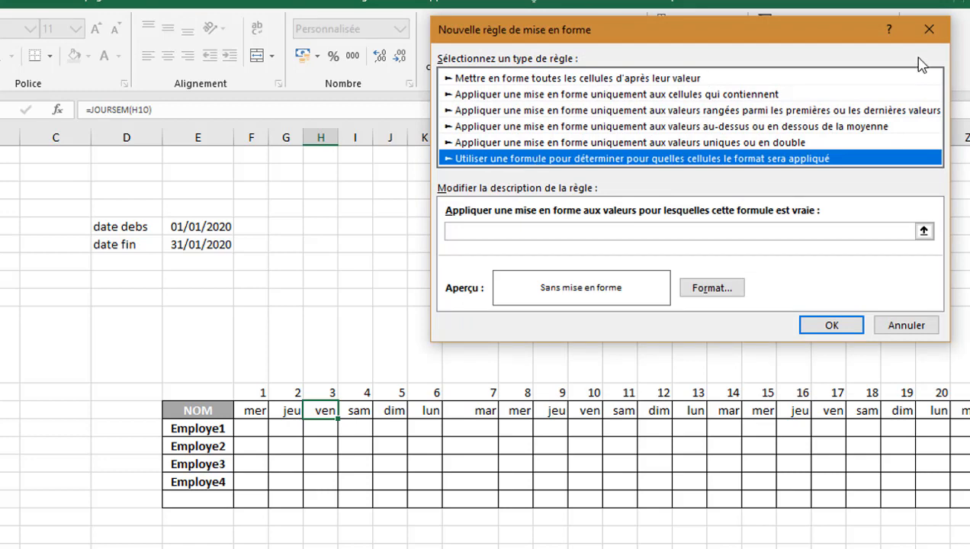
left_click(931, 34)
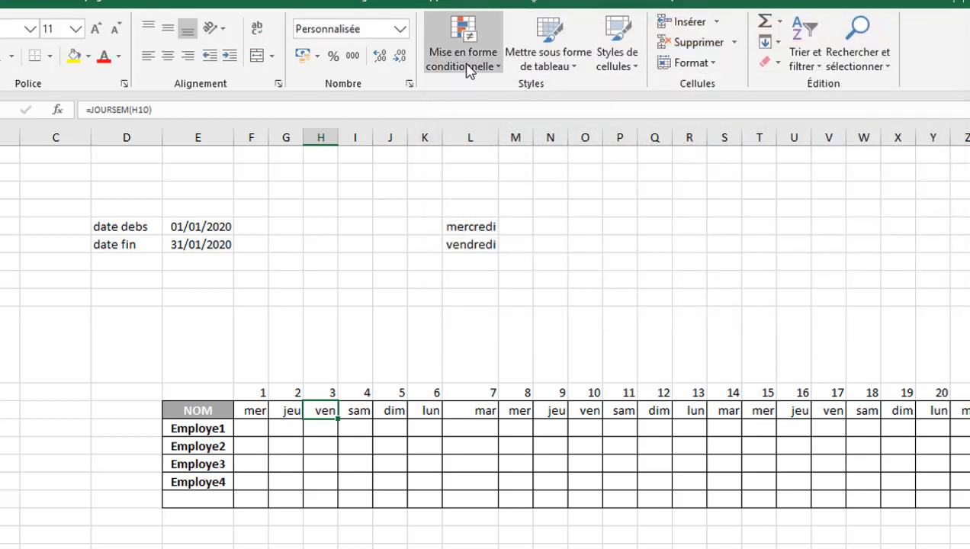
- Review the periods offered by the "Une date se produisant" highlighting rule for H12 without creating a rule
left_click(468, 67)
mouse_move(637, 113)
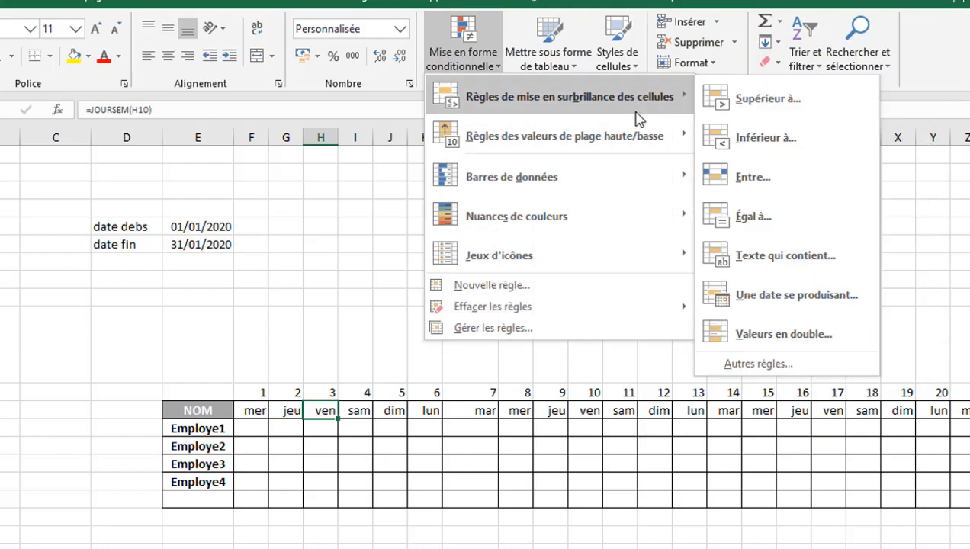
left_click(778, 297)
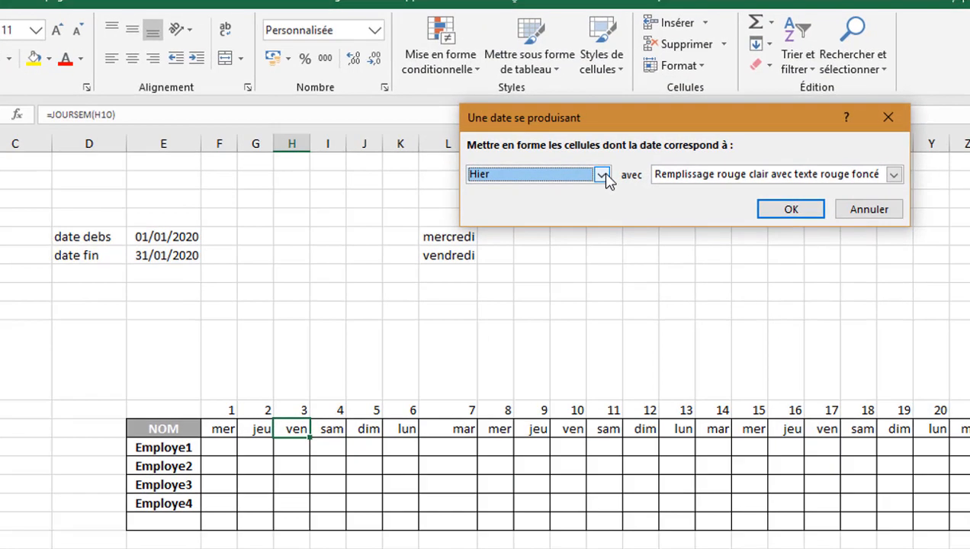
left_click(617, 167)
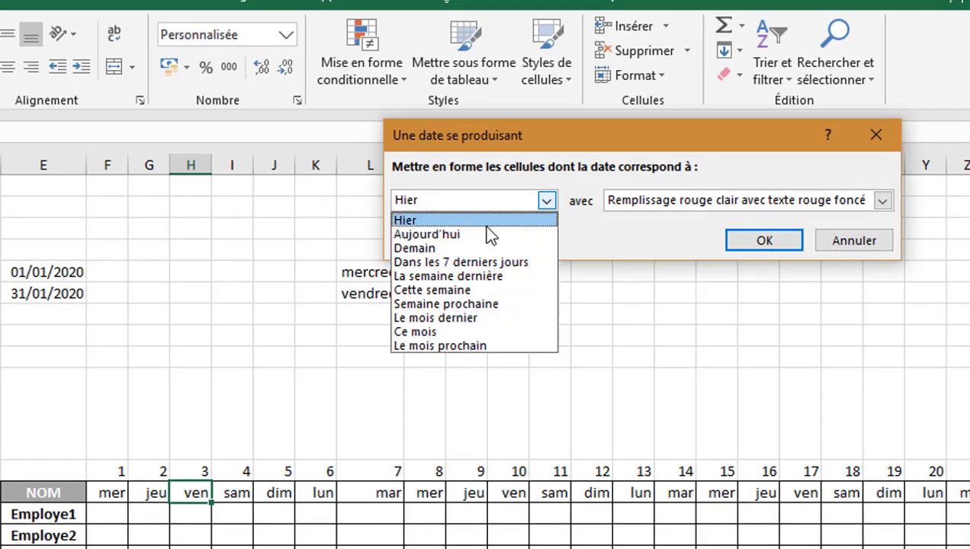
left_click(874, 134)
left_click(875, 133)
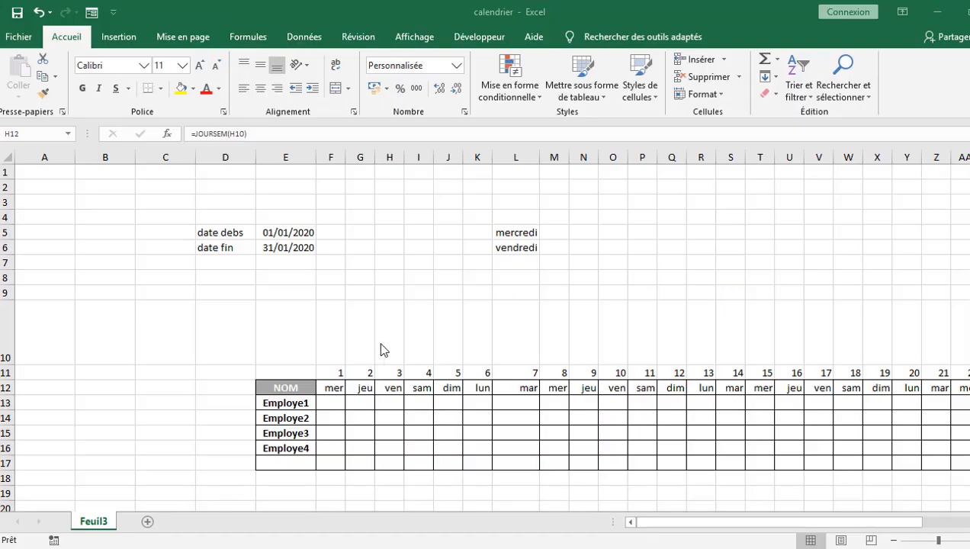
- Start a "Texte qui contient" conditional formatting rule on H12 for the text "ven"
left_click(389, 387)
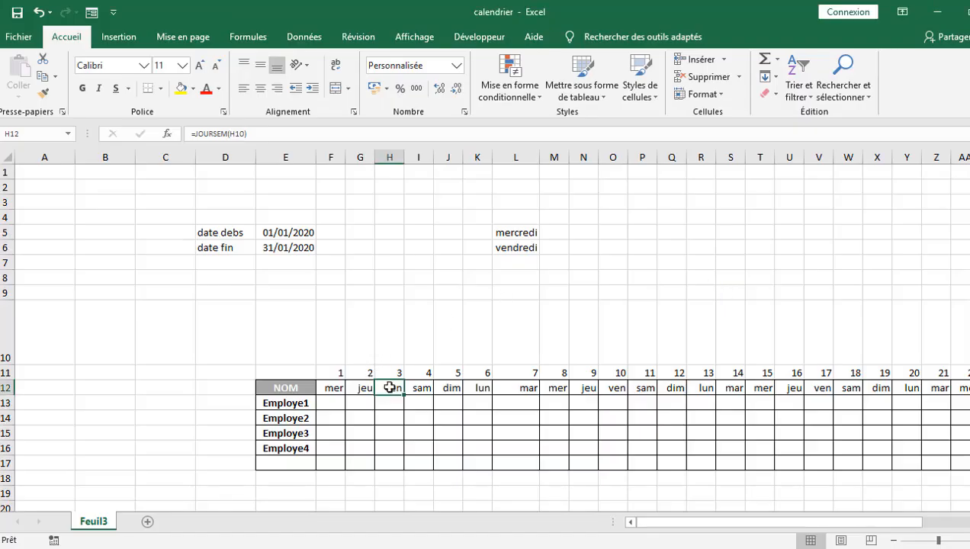
left_click(657, 235)
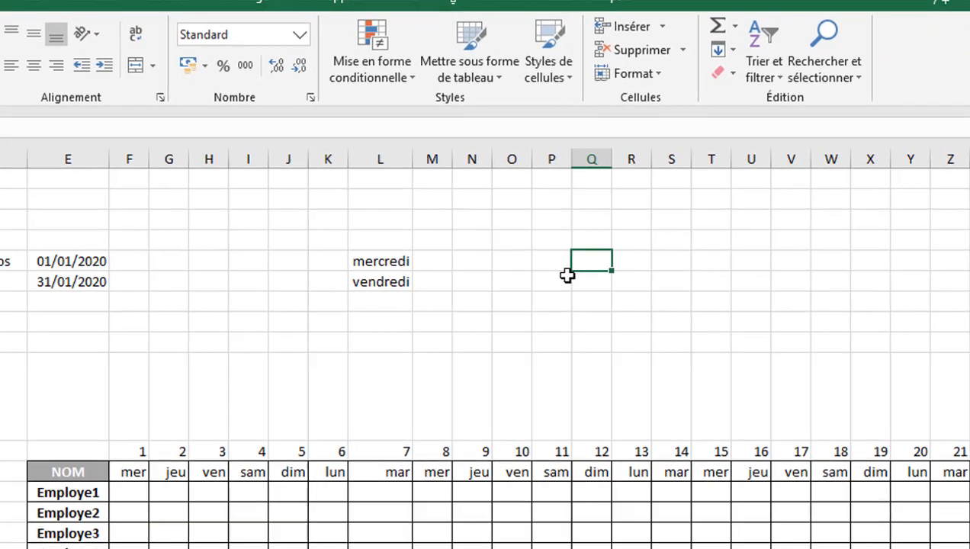
left_click(206, 472)
left_click(348, 77)
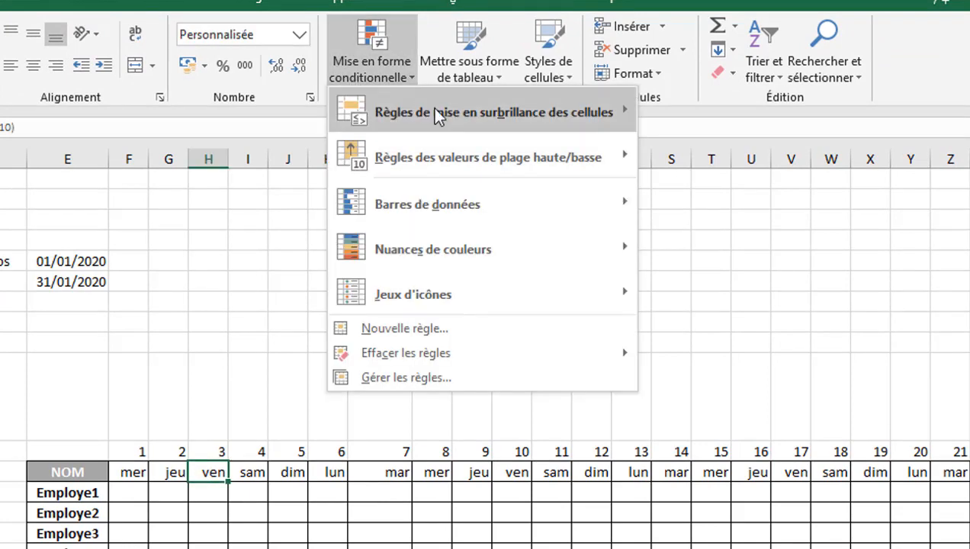
mouse_move(436, 114)
left_click(737, 297)
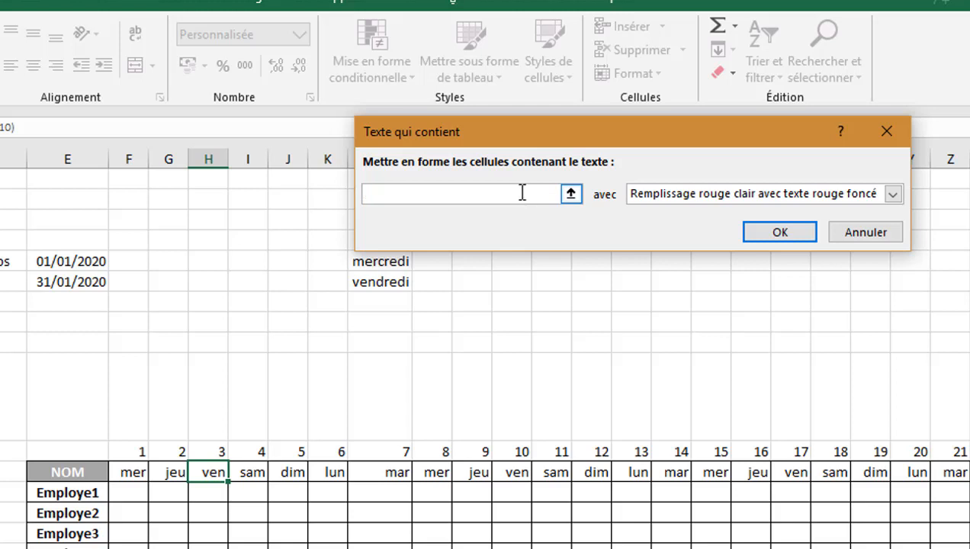
type("ven")
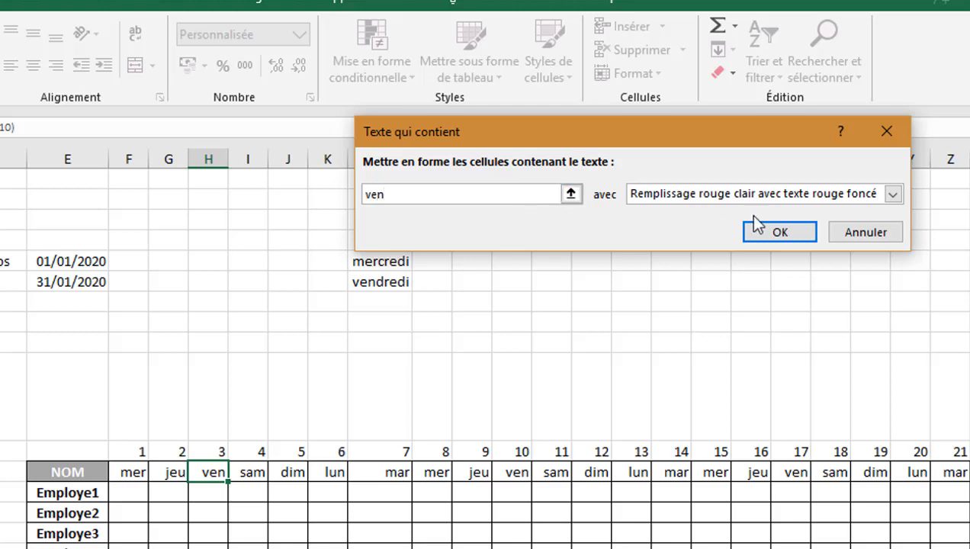
- Give the "ven" text rule a custom format with a light blue fill and apply it to H12
left_click(892, 195)
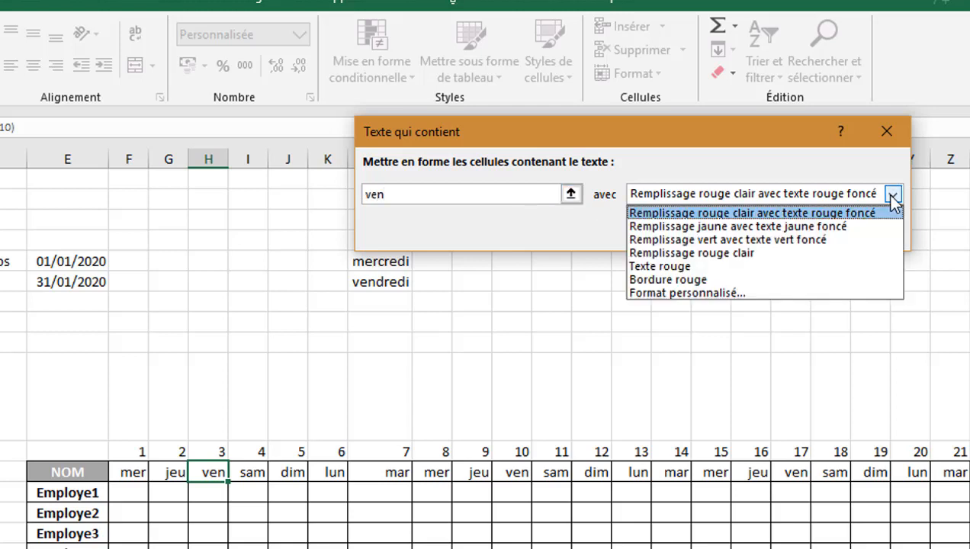
left_click(672, 292)
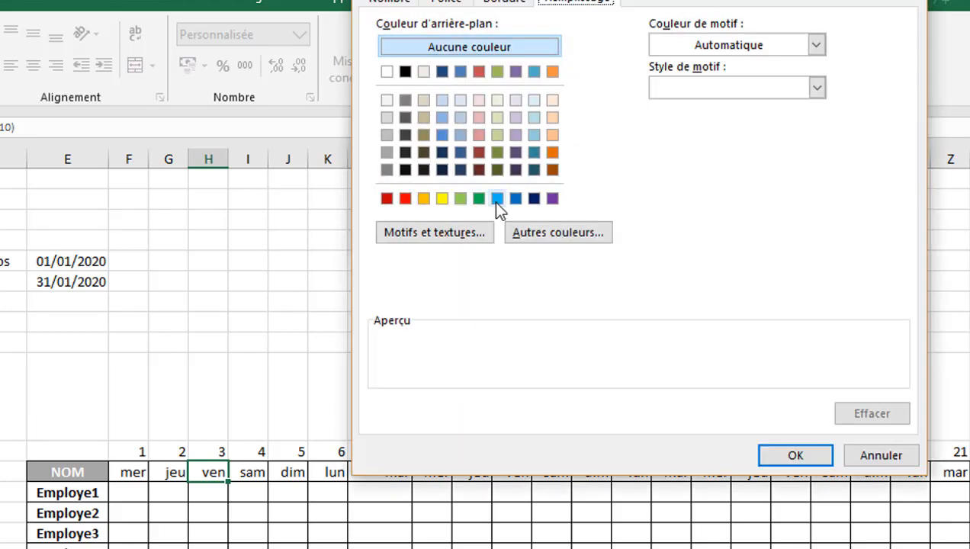
left_click(496, 199)
left_click(793, 456)
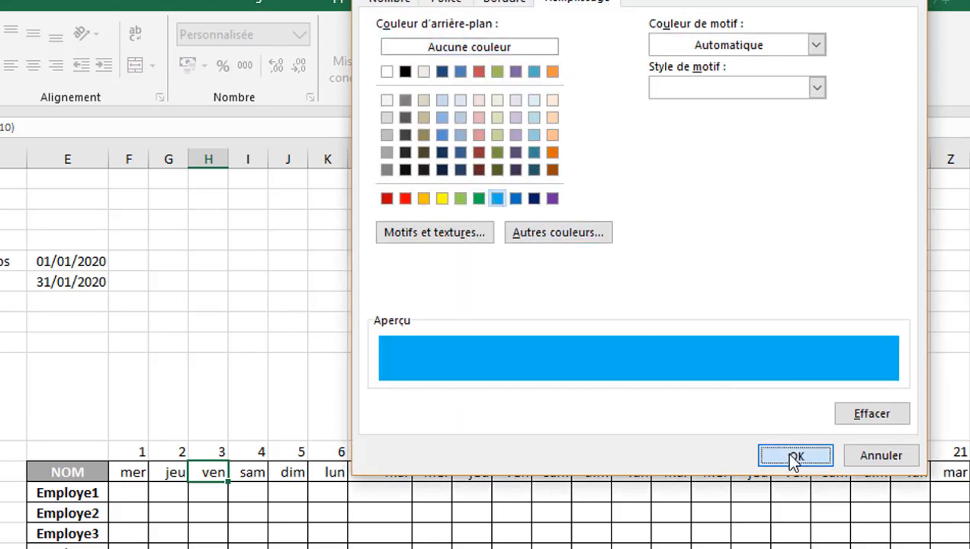
left_click(797, 235)
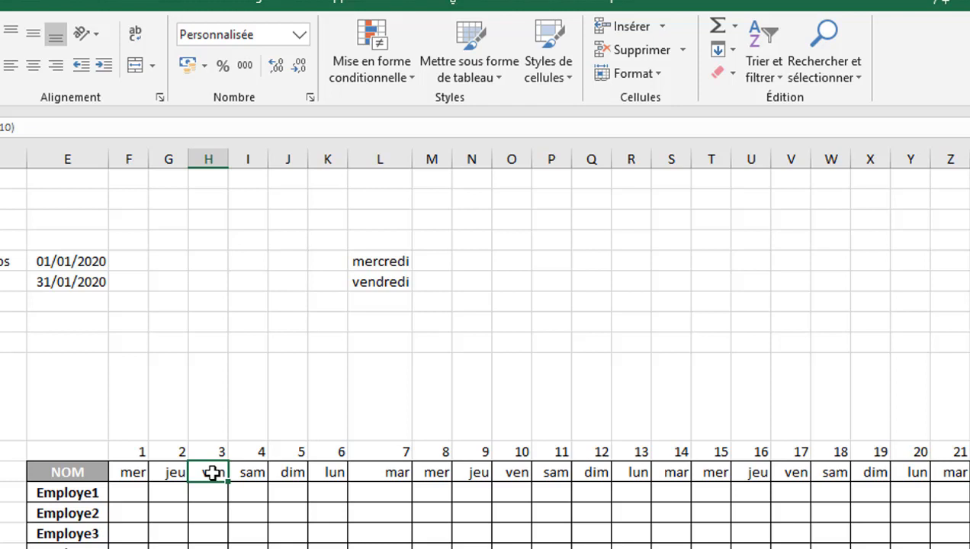
left_click(403, 90)
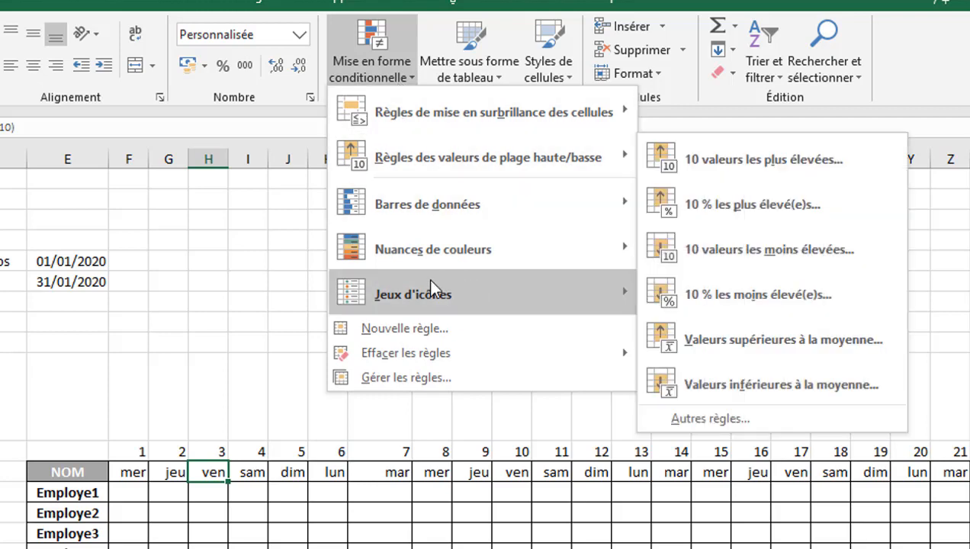
left_click(412, 326)
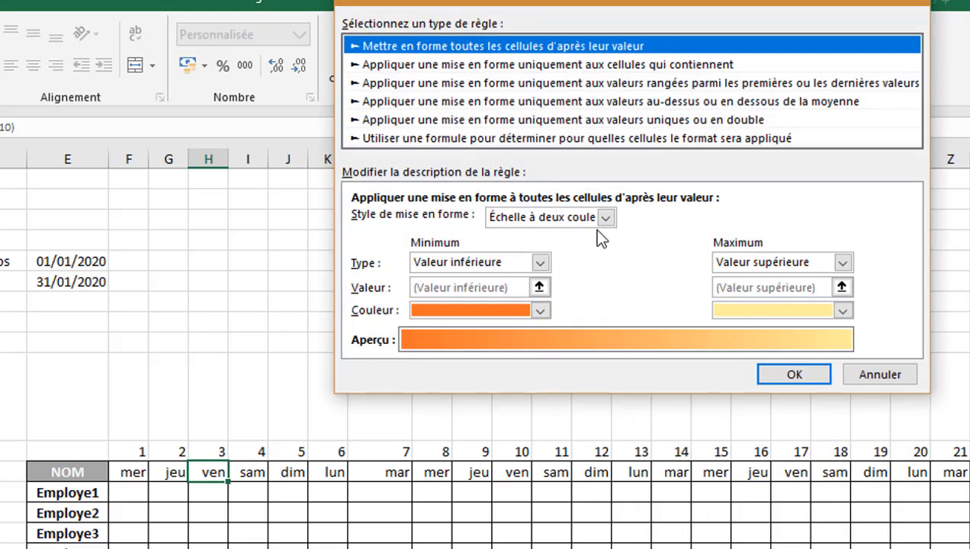
left_click(429, 138)
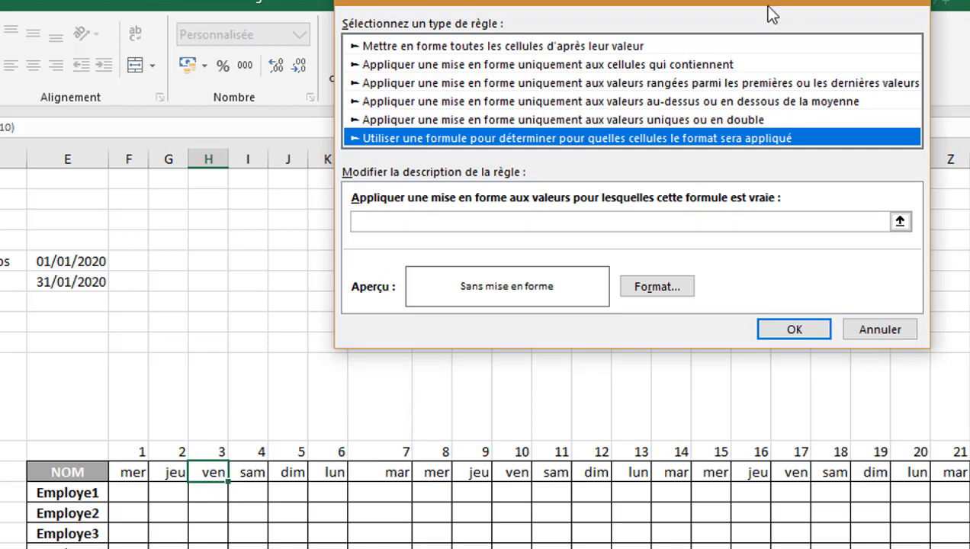
left_click_drag(767, 4, 848, 44)
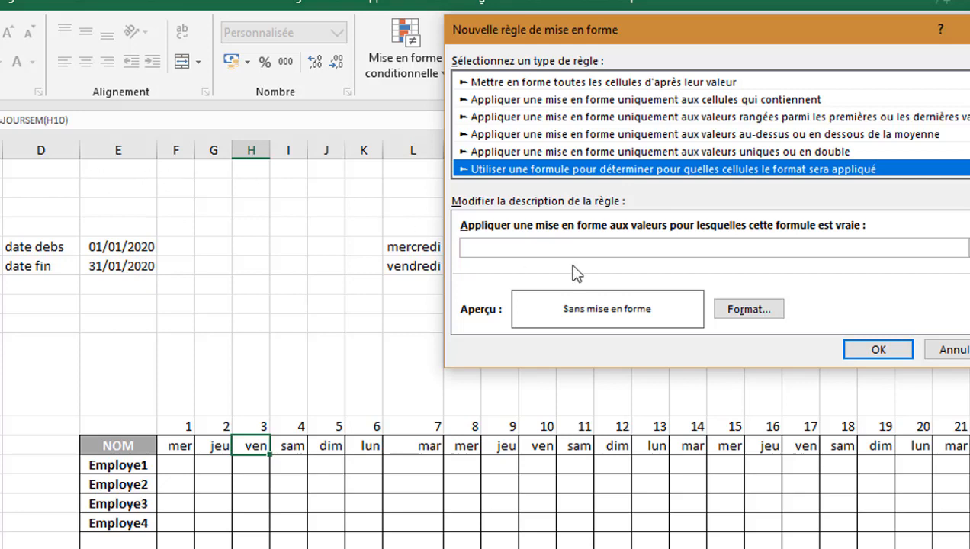
left_click(494, 248)
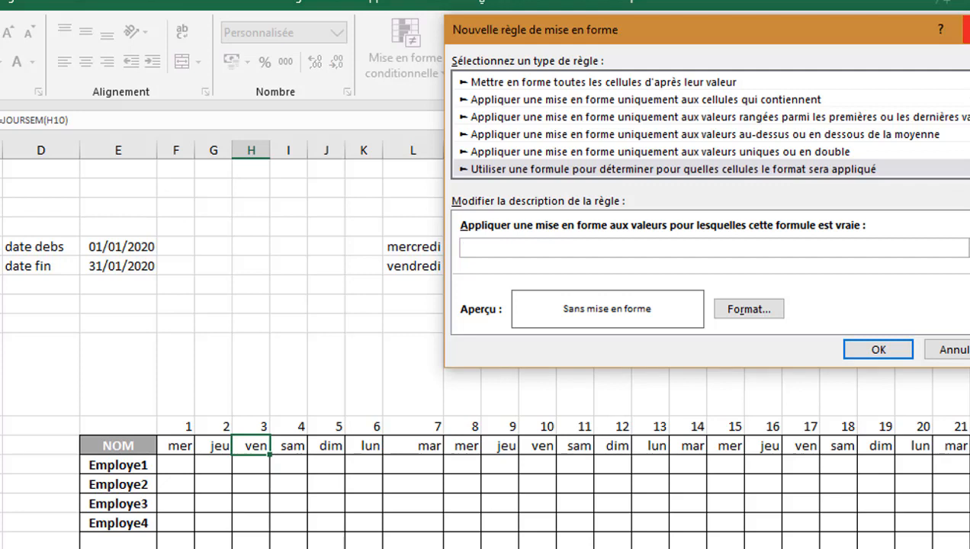
left_click(960, 29)
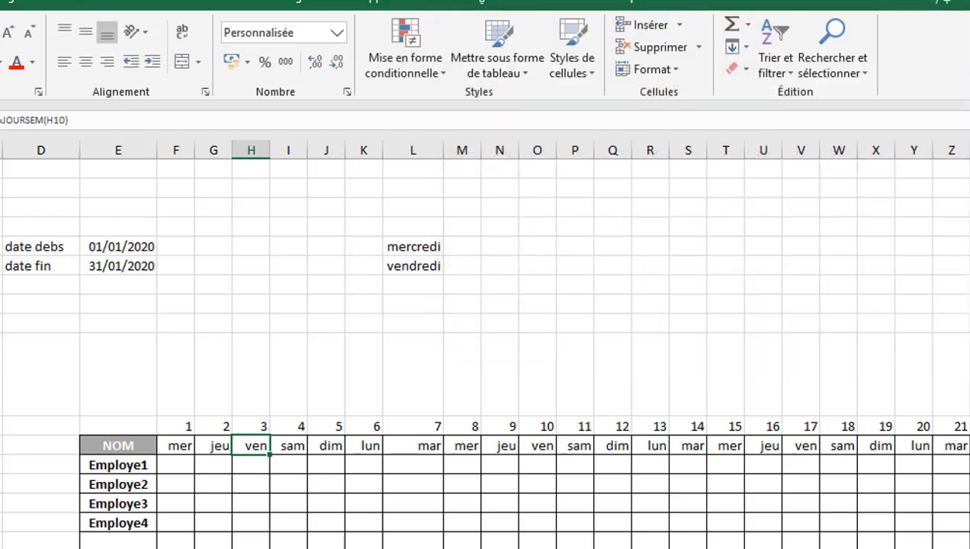
- Clear the conditional formatting rules from the entire sheet
left_click(178, 450)
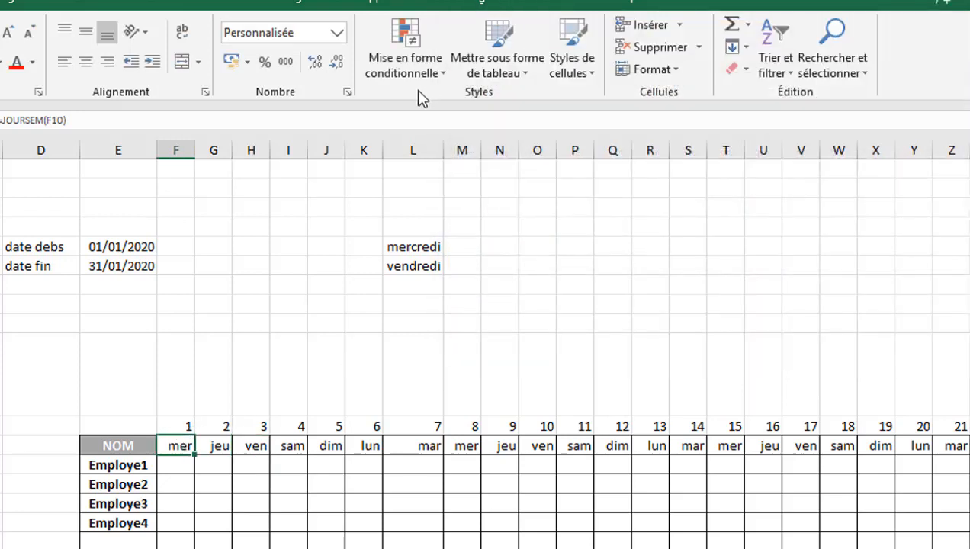
left_click(404, 61)
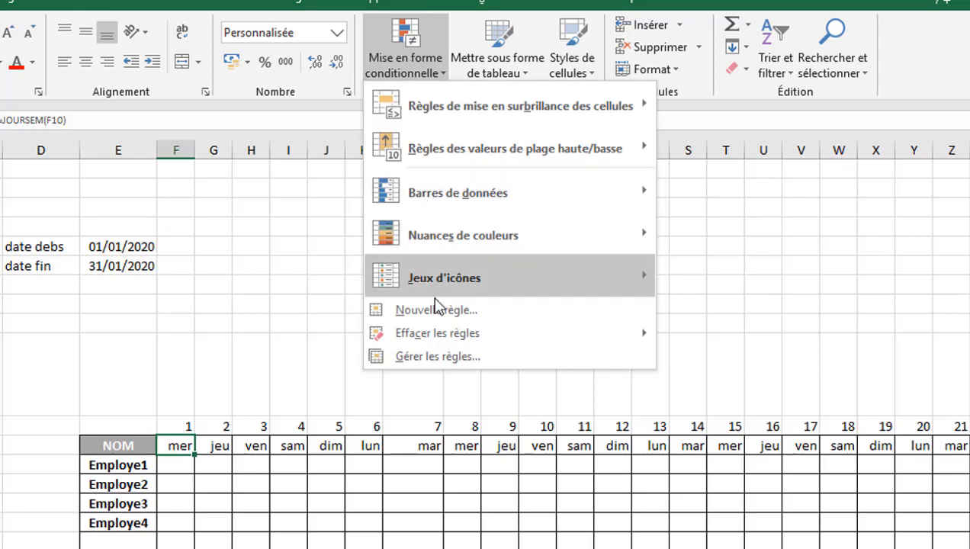
mouse_move(452, 333)
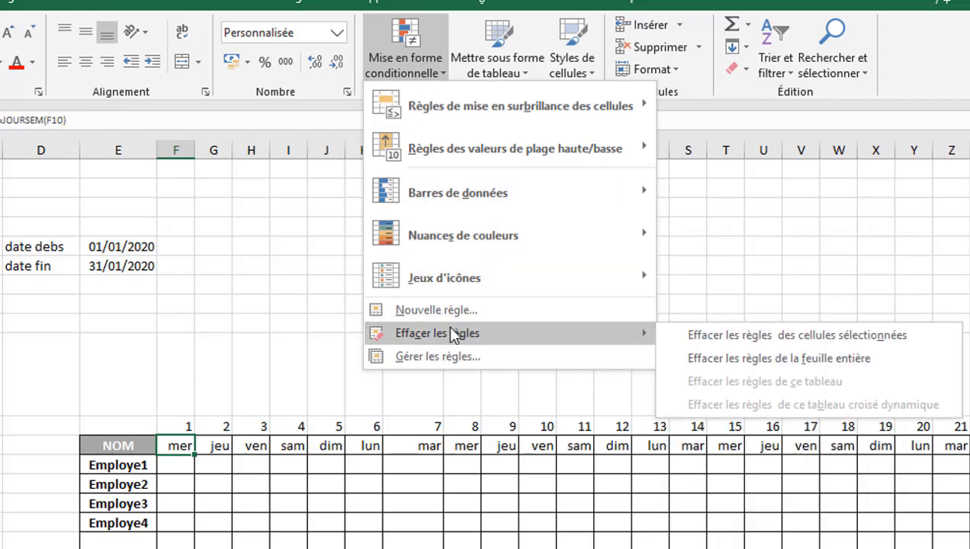
mouse_move(632, 336)
left_click(700, 359)
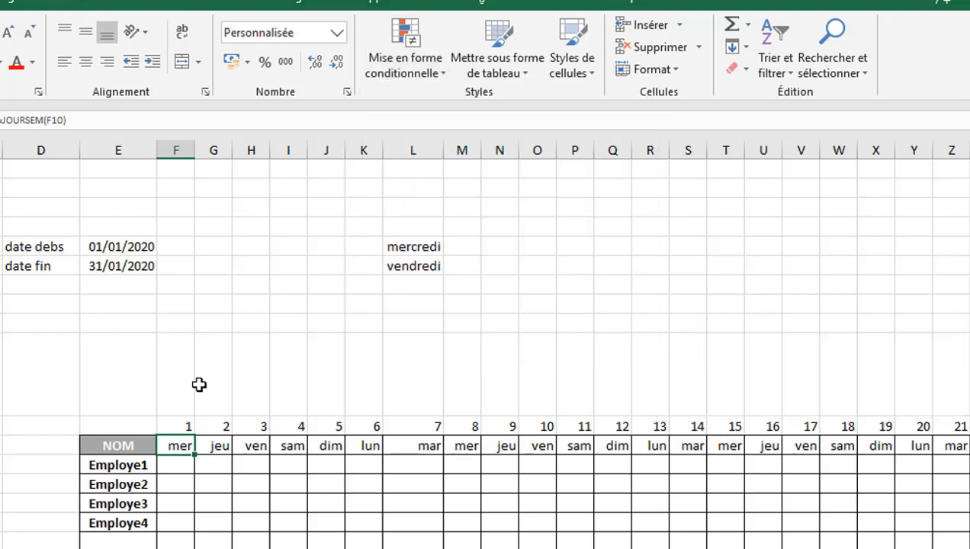
- Start a formula-based conditional formatting rule on F12, beginning its formula with =$F$12=
left_click(407, 63)
left_click(438, 311)
left_click(600, 153)
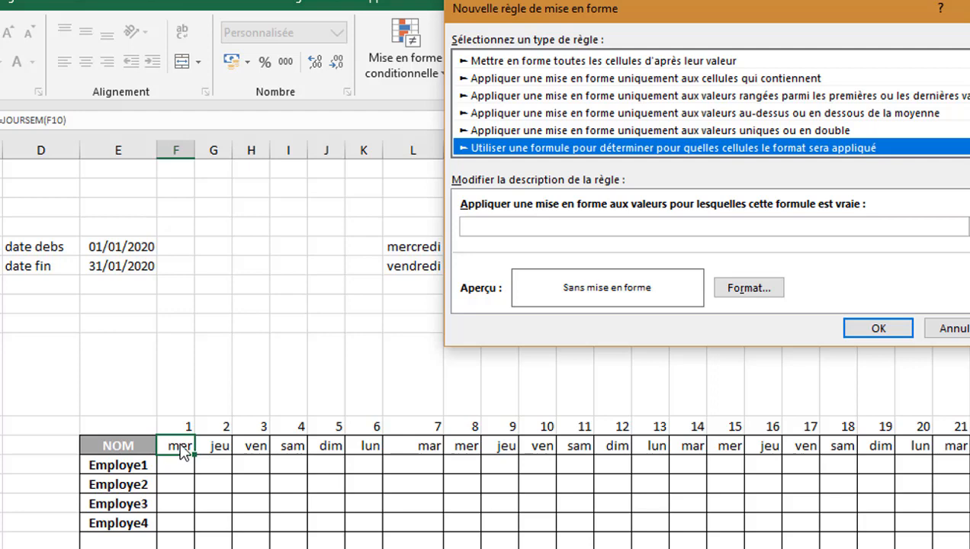
left_click(502, 223)
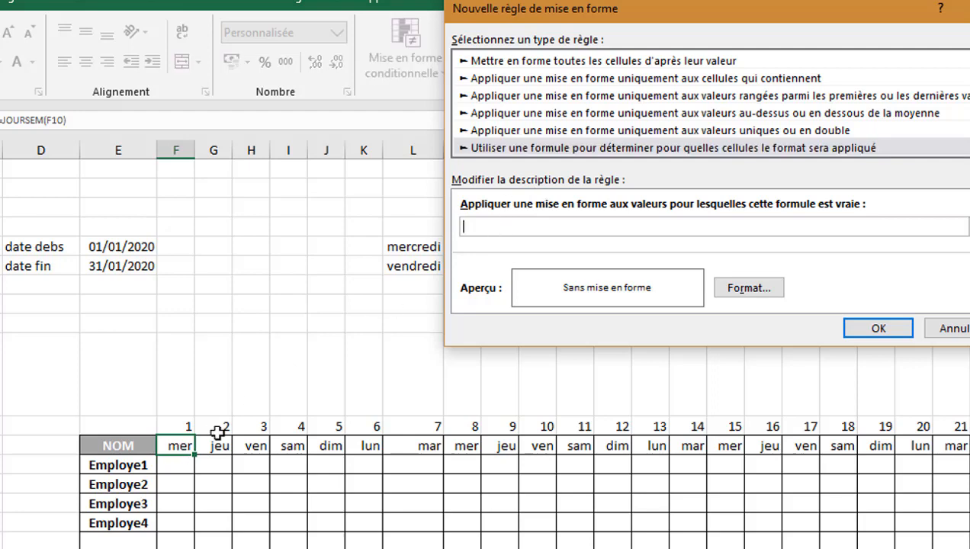
left_click(180, 445)
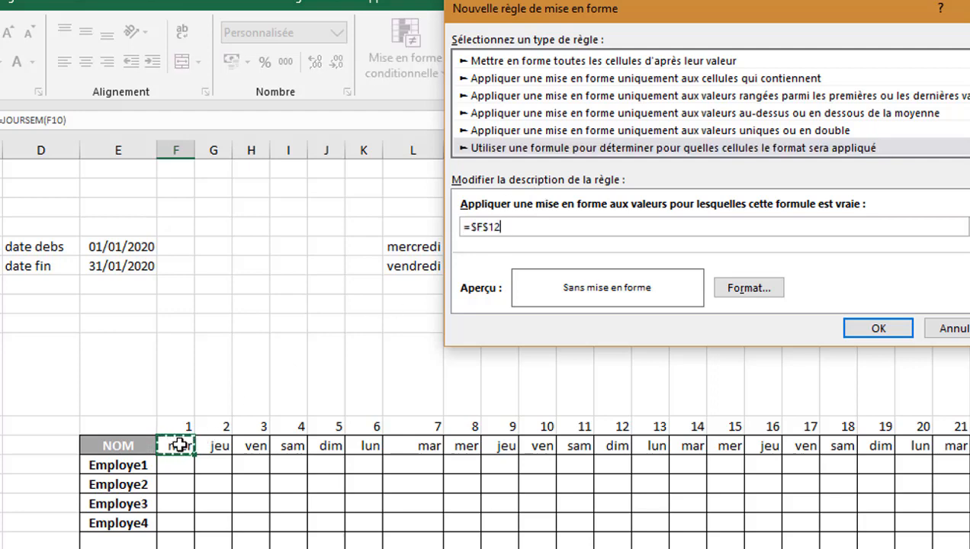
type("=")
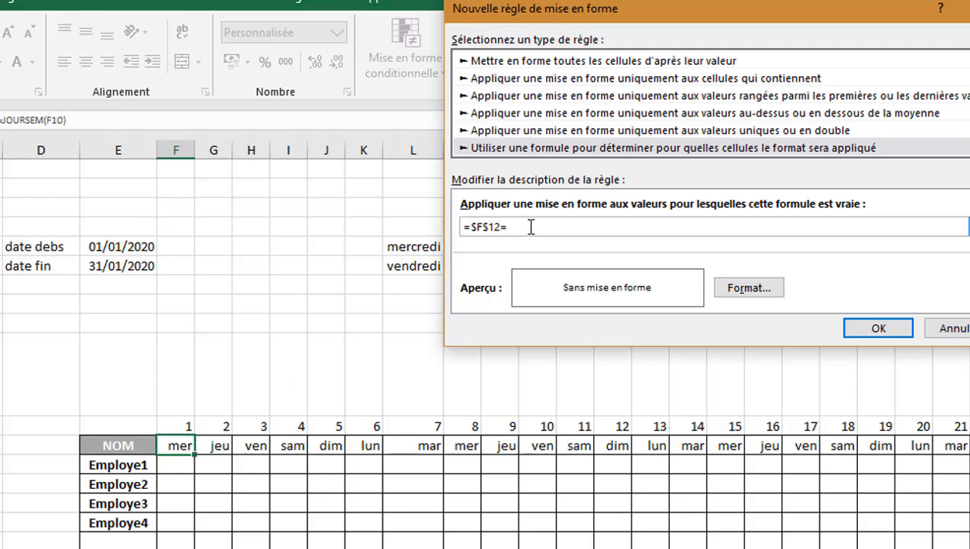
- Make the F12 reference relative and complete the rule formula as =F12=joursem($E$6)
left_click(486, 227)
key("BackSpace")
left_click(467, 227)
key("BackSpace")
type("=")
key("Delete")
left_click(507, 226)
type("joursem(")
left_click(118, 265)
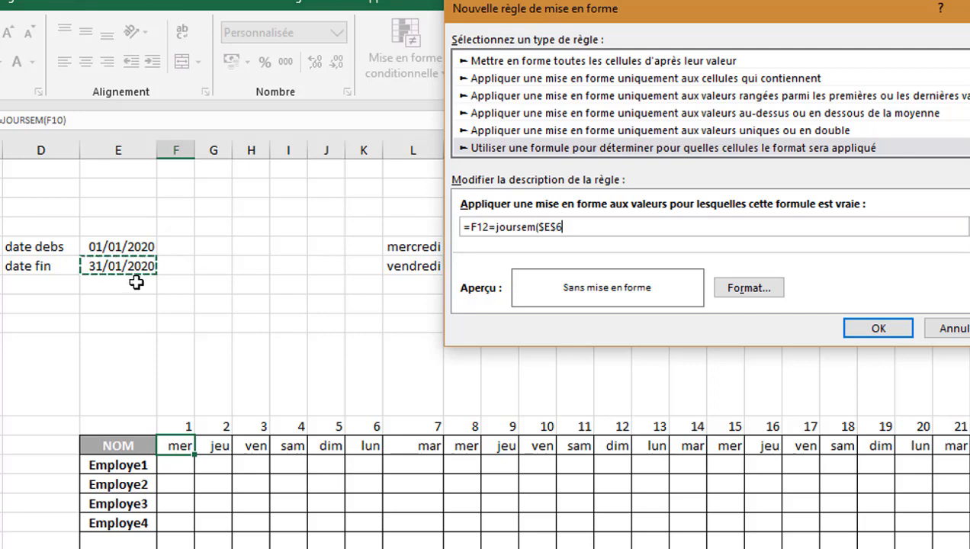
type(")")
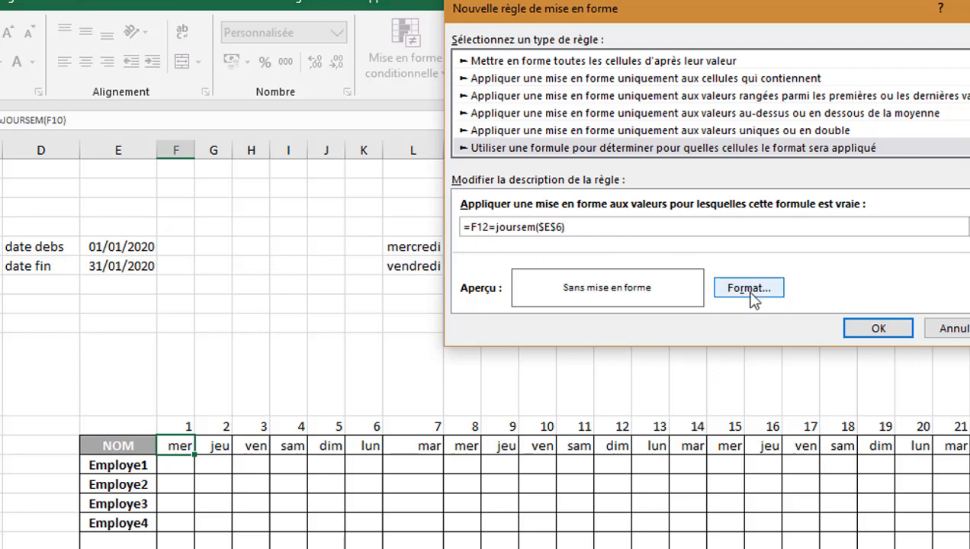
- Give the formula rule a bright light blue fill and apply it to F12
left_click(751, 294)
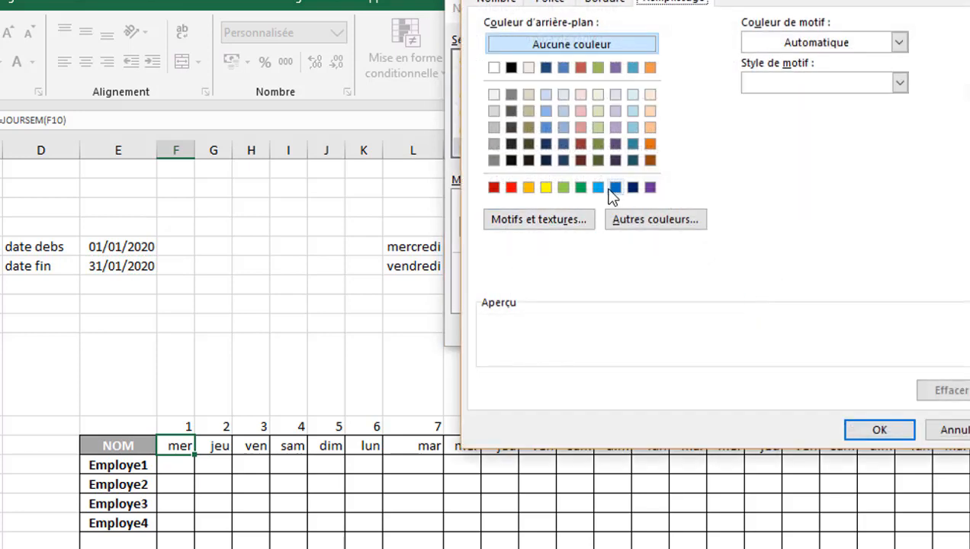
left_click(600, 189)
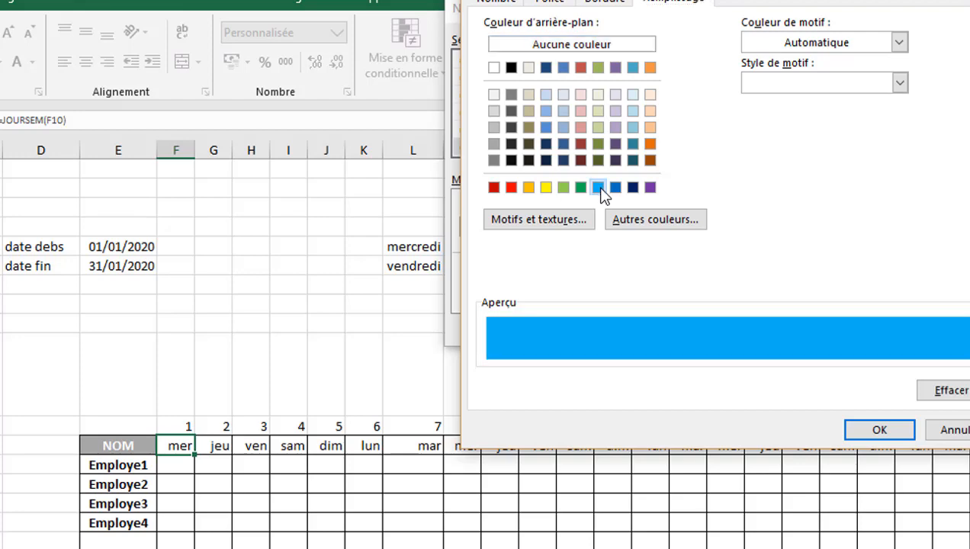
left_click(870, 431)
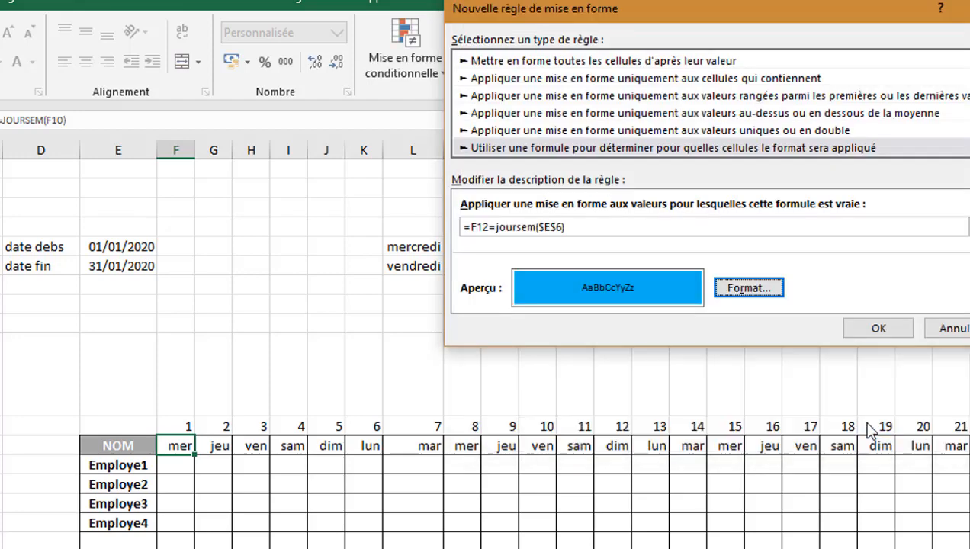
left_click(878, 329)
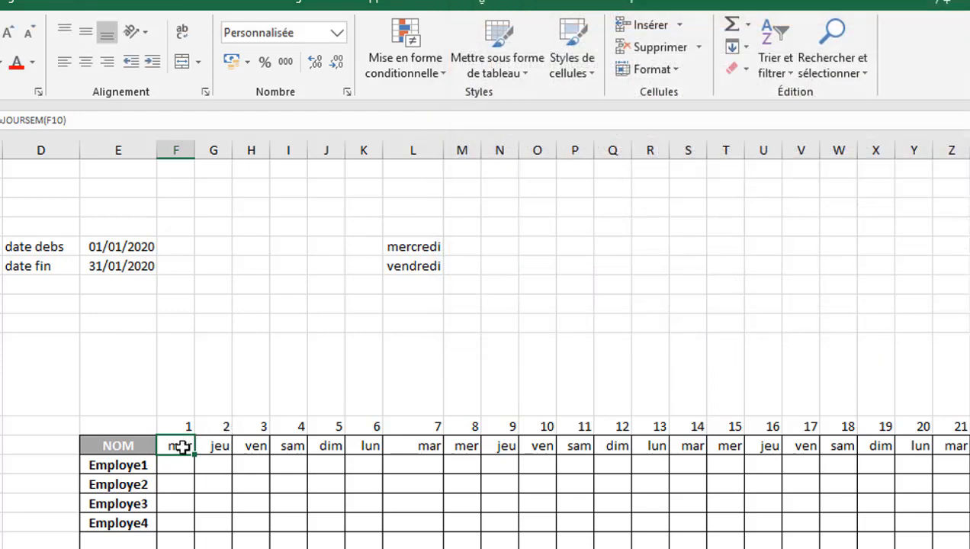
- Extend the JOURSEM rule's range to =$F$12:$AJ$12 so it covers all weekday headers of the month
left_click(425, 76)
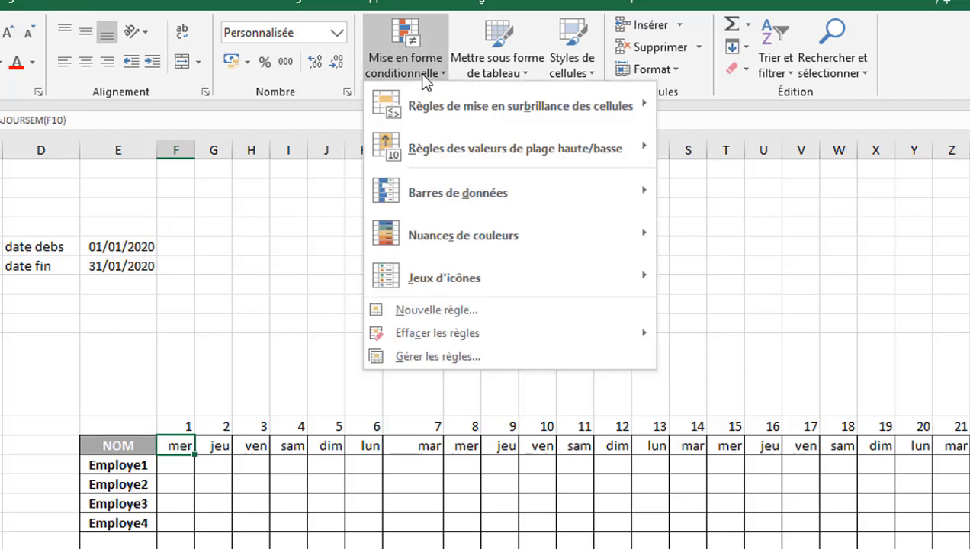
left_click(478, 353)
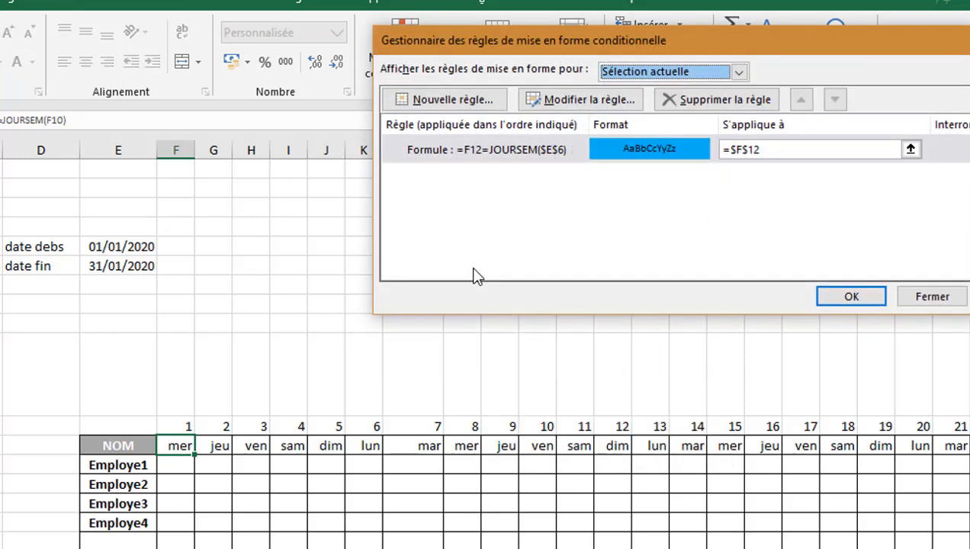
left_click(518, 153)
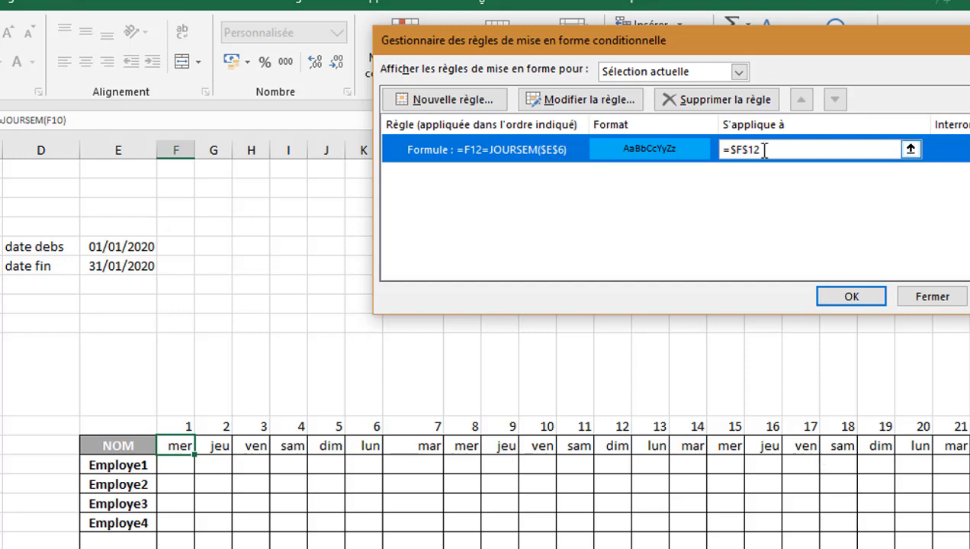
left_click_drag(763, 150, 722, 151)
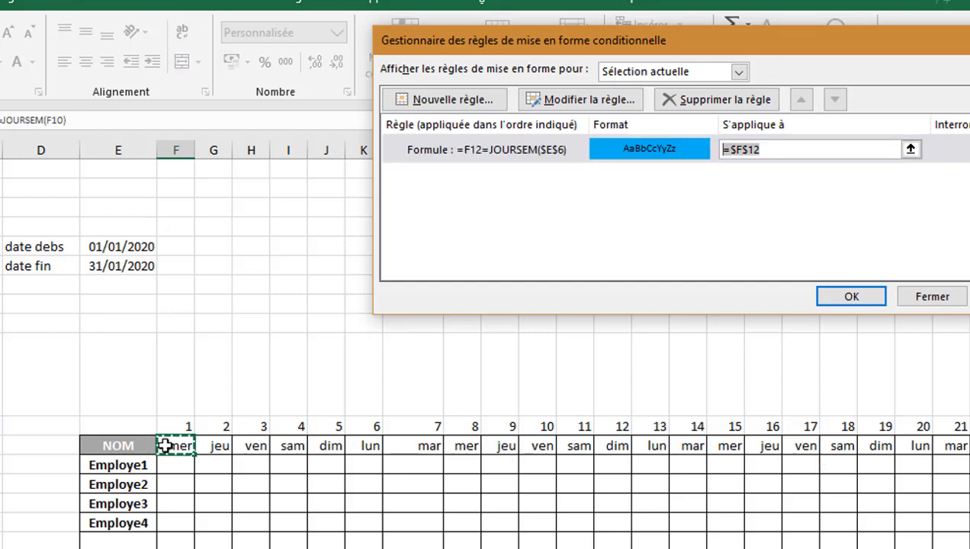
left_click_drag(165, 446, 905, 445)
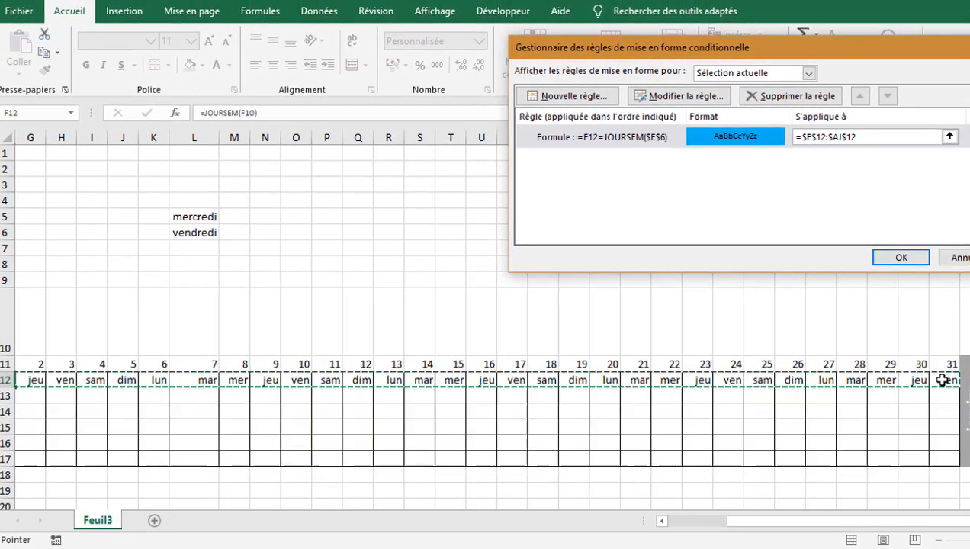
left_click(897, 260)
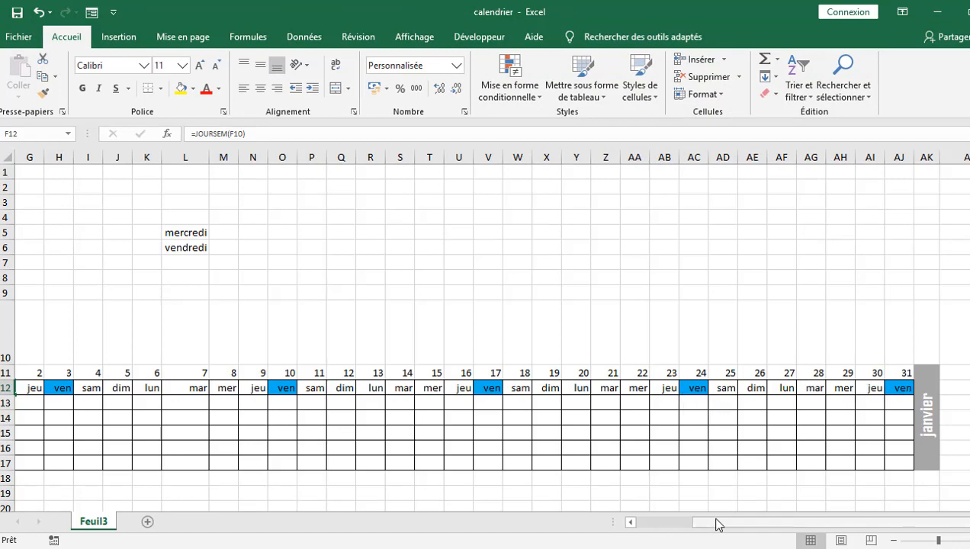
left_click_drag(716, 523, 664, 523)
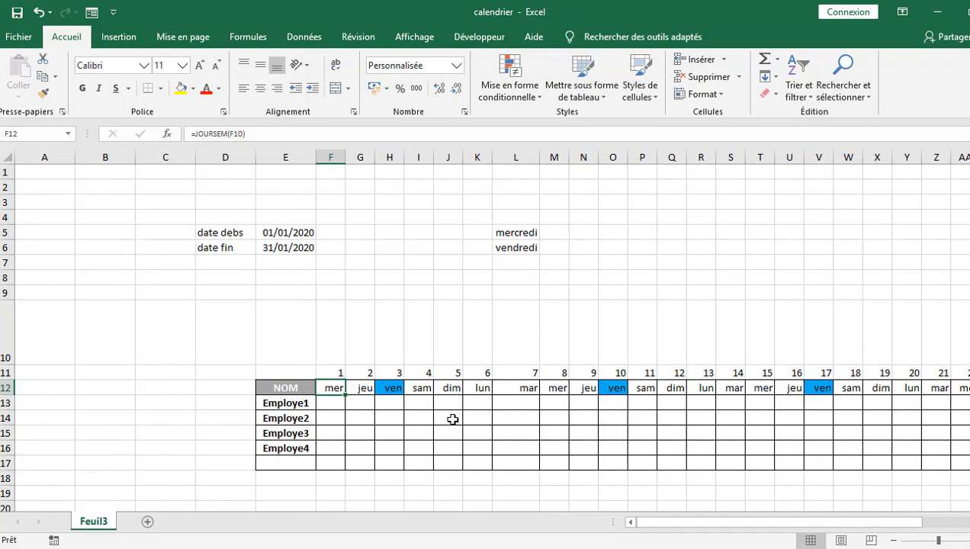